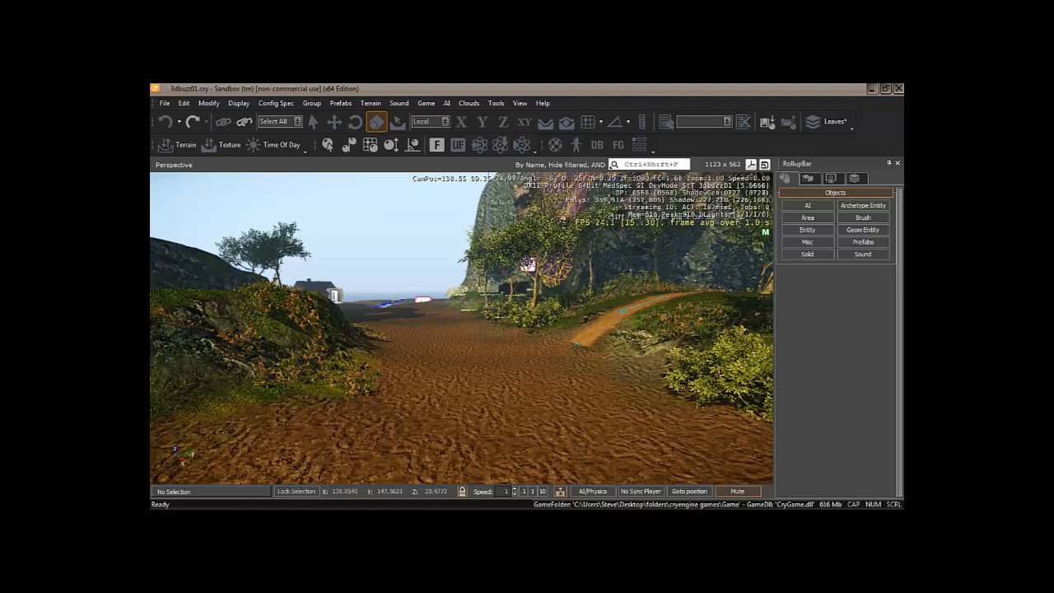
# - Open the Asset Browser as a larger floating window with Sounds and Textures hidden
pyautogui.click(640, 147)
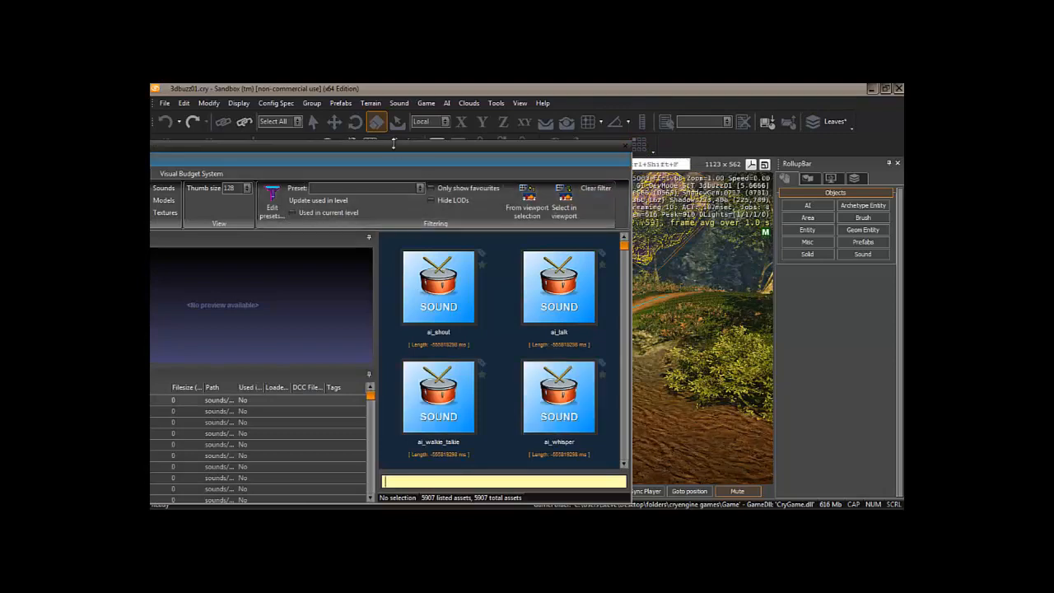
pyautogui.moveTo(396, 150); pyautogui.dragTo(510, 134)
pyautogui.click(273, 153)
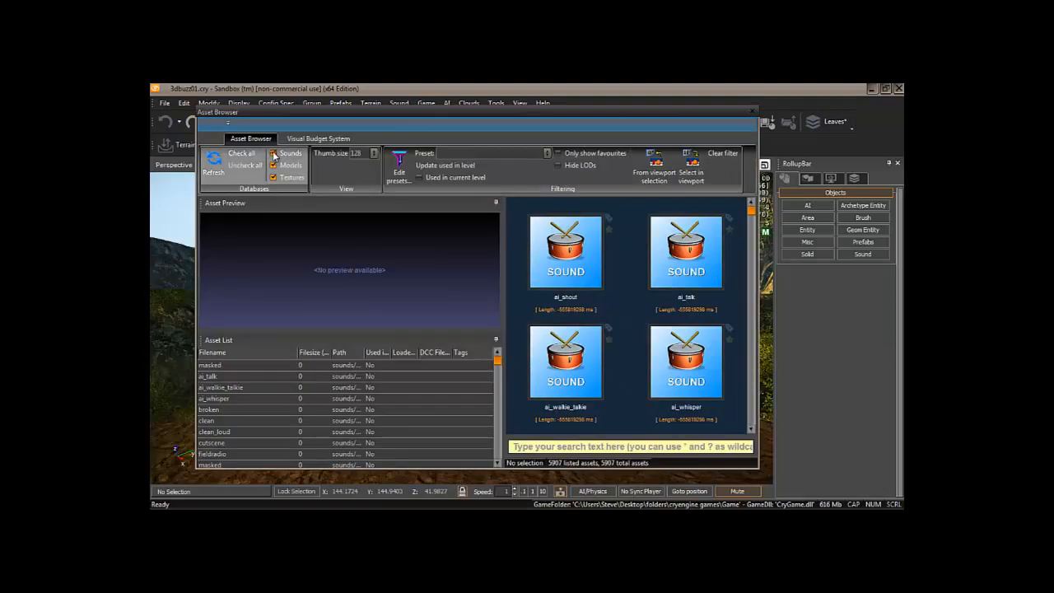
pyautogui.click(274, 177)
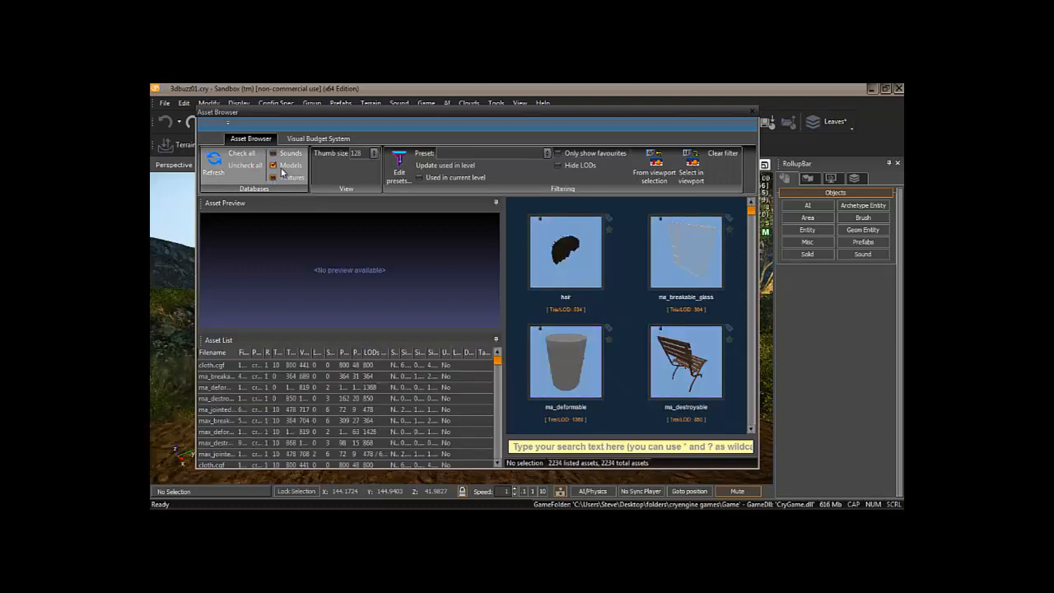
# - Search the assets for 'fire' and preview the fireplace_a.cgf model
pyautogui.click(568, 445)
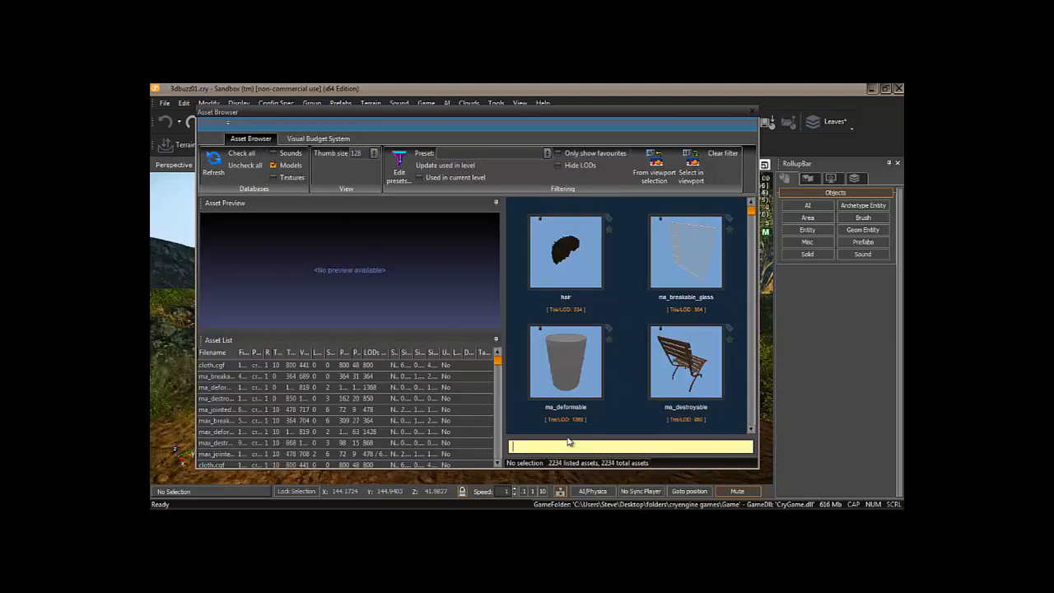
pyautogui.write('f')
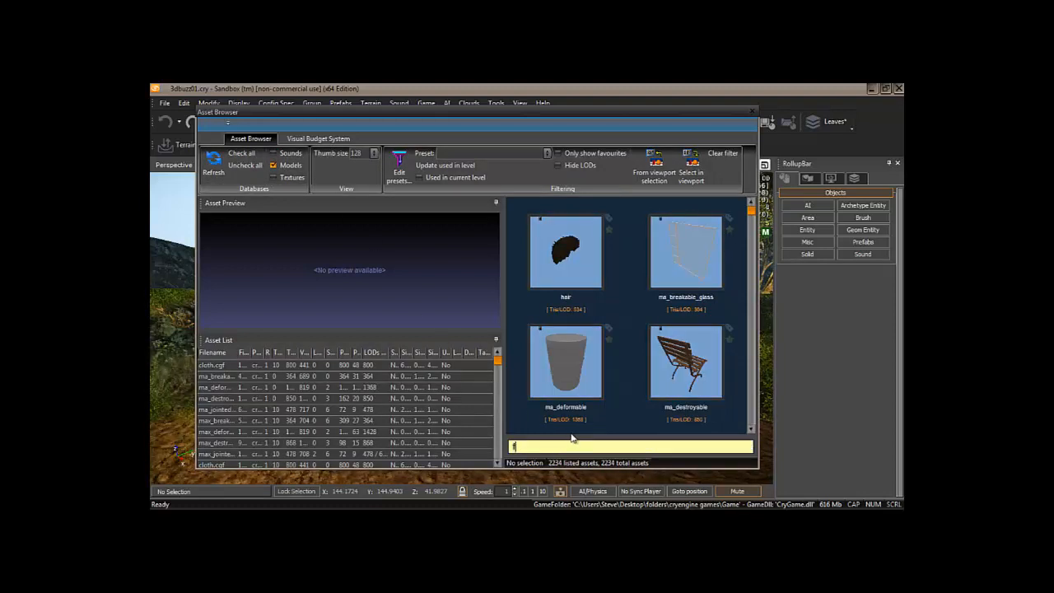
pyautogui.write('ire')
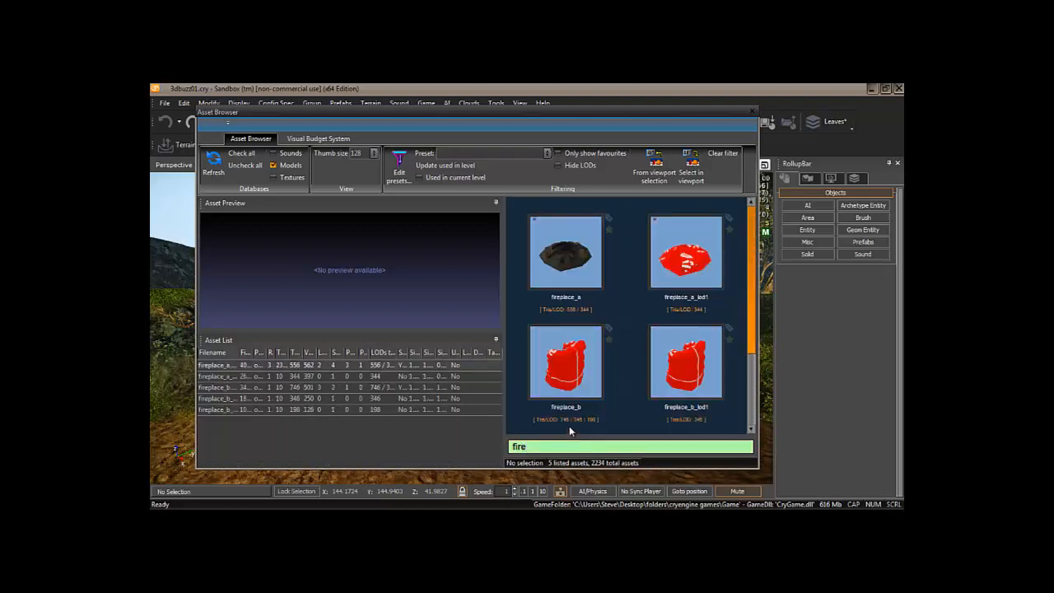
pyautogui.click(565, 251)
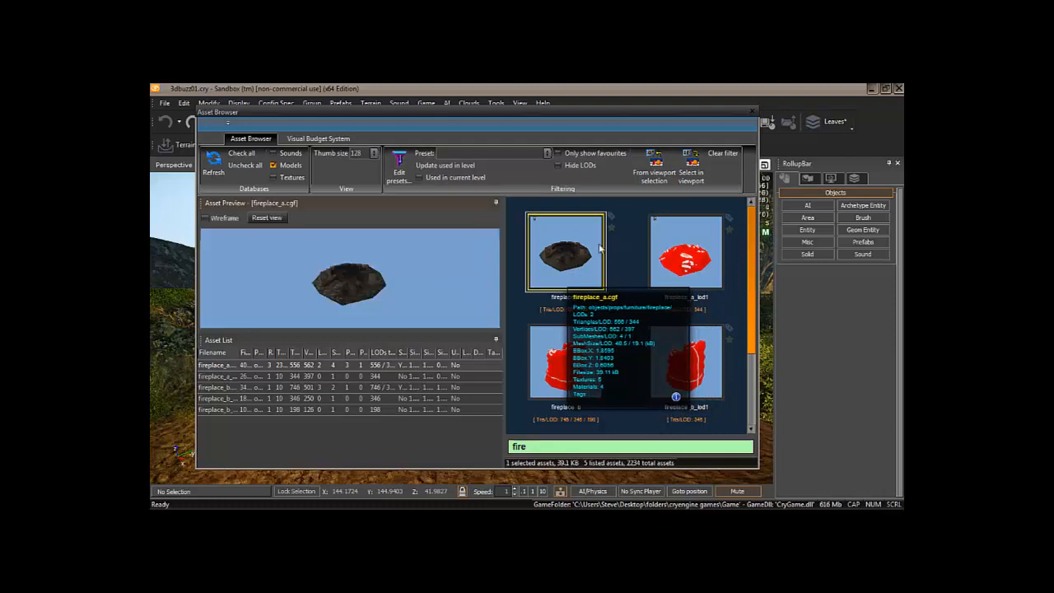
pyautogui.moveTo(603, 110); pyautogui.dragTo(558, 167)
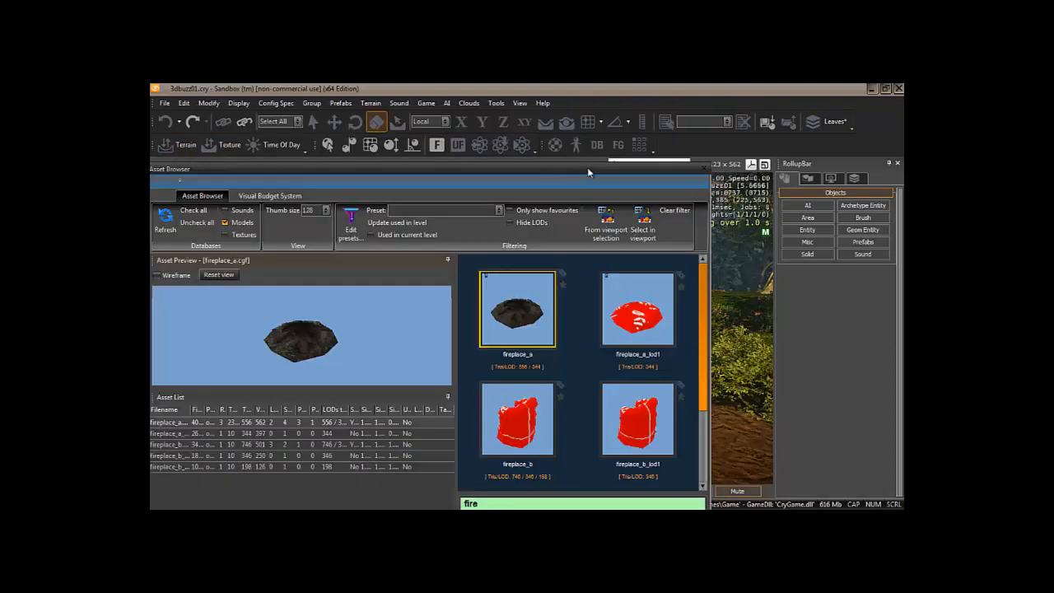
# - Drop a copy of fireplace_a onto the dirt path and close the Asset Browser
pyautogui.click(545, 121)
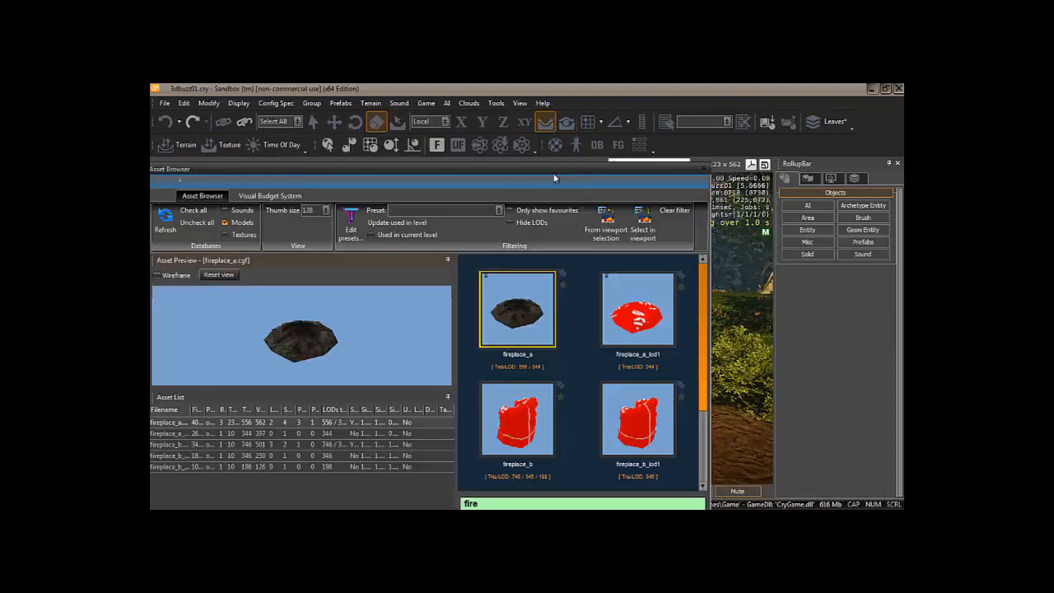
pyautogui.moveTo(514, 167); pyautogui.dragTo(314, 169)
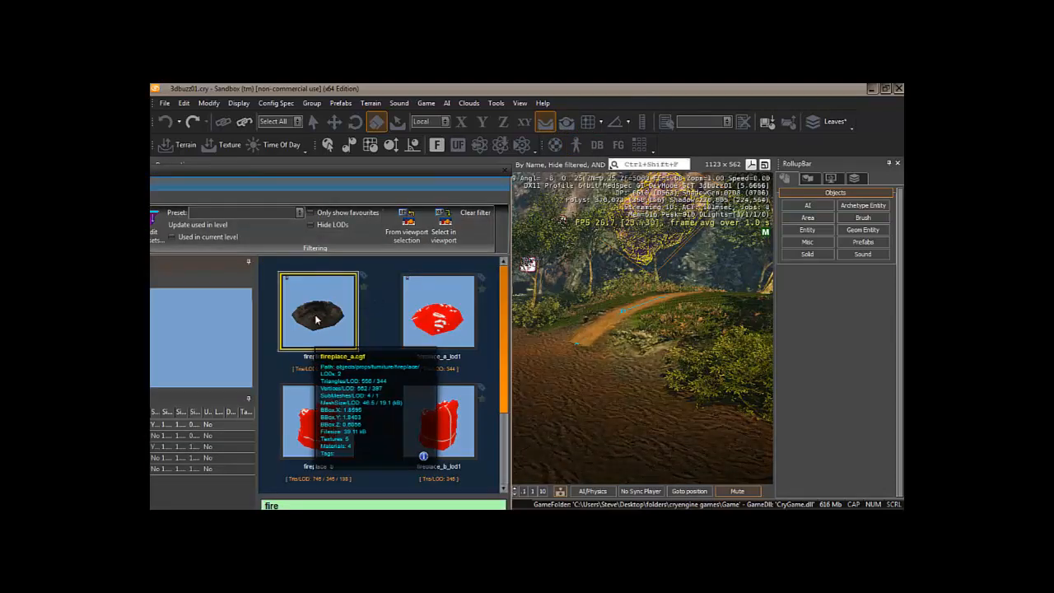
pyautogui.click(532, 383)
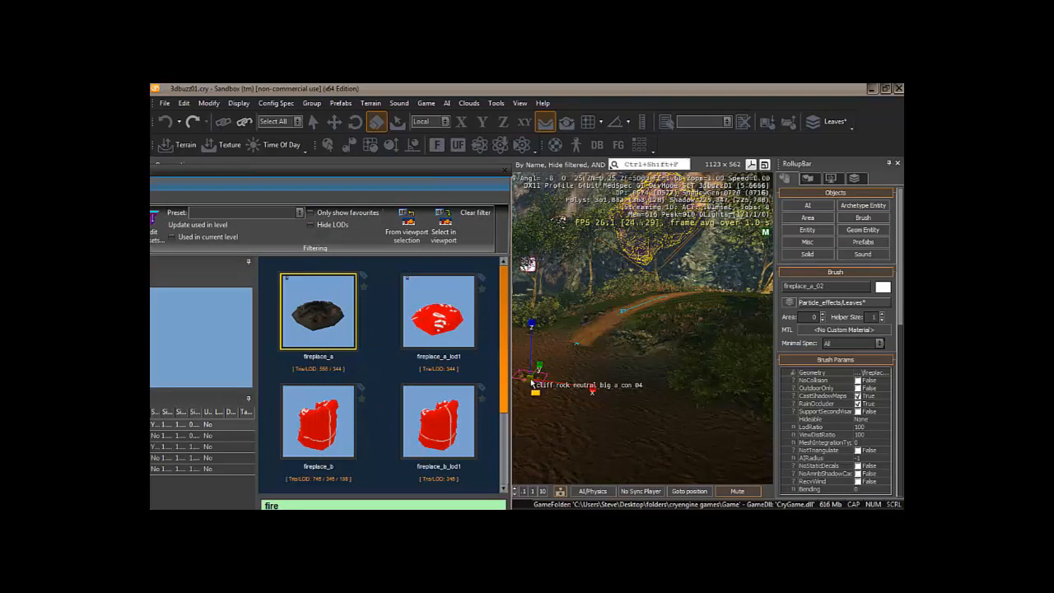
pyautogui.moveTo(532, 383)
pyautogui.mouseDown()
pyautogui.moveTo(605, 377)
pyautogui.moveTo(535, 378)
pyautogui.mouseUp()
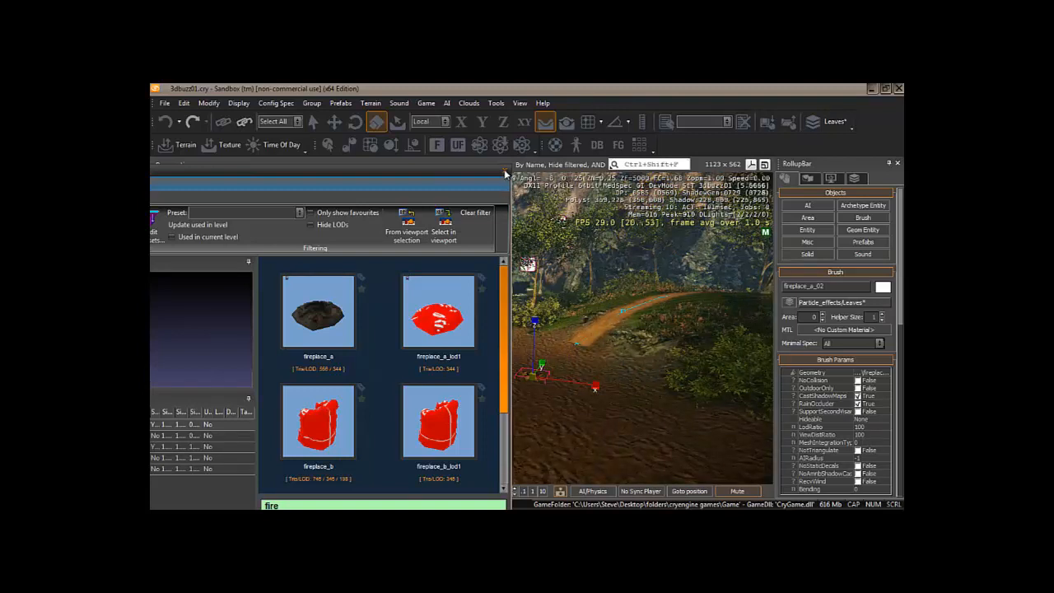
pyautogui.click(505, 171)
# - Slide the fireplace along the path and lower it into the ground to Z 19.2441
pyautogui.click(333, 122)
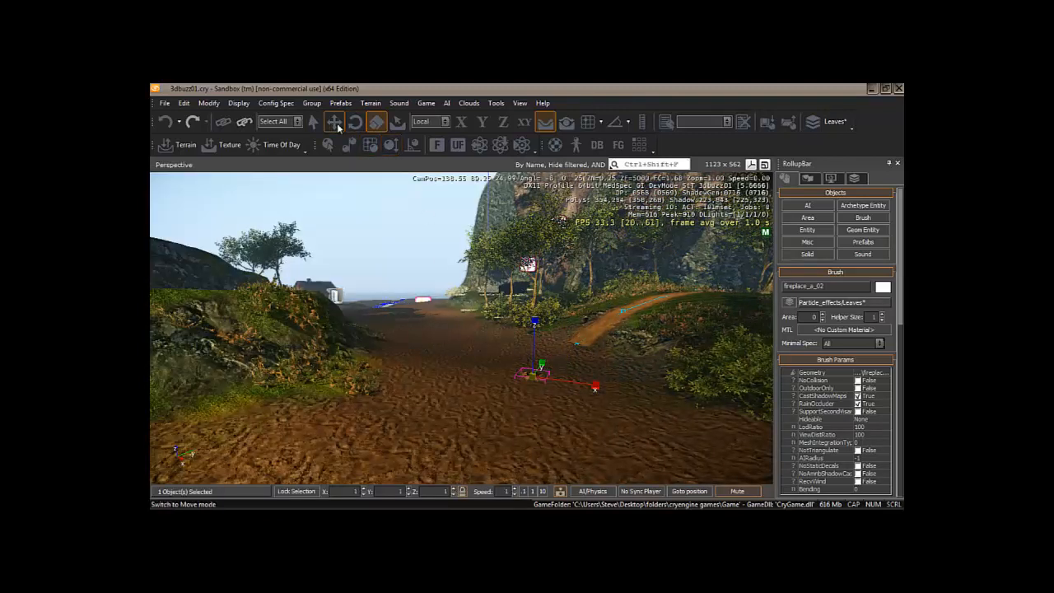
pyautogui.moveTo(590, 384); pyautogui.dragTo(524, 379)
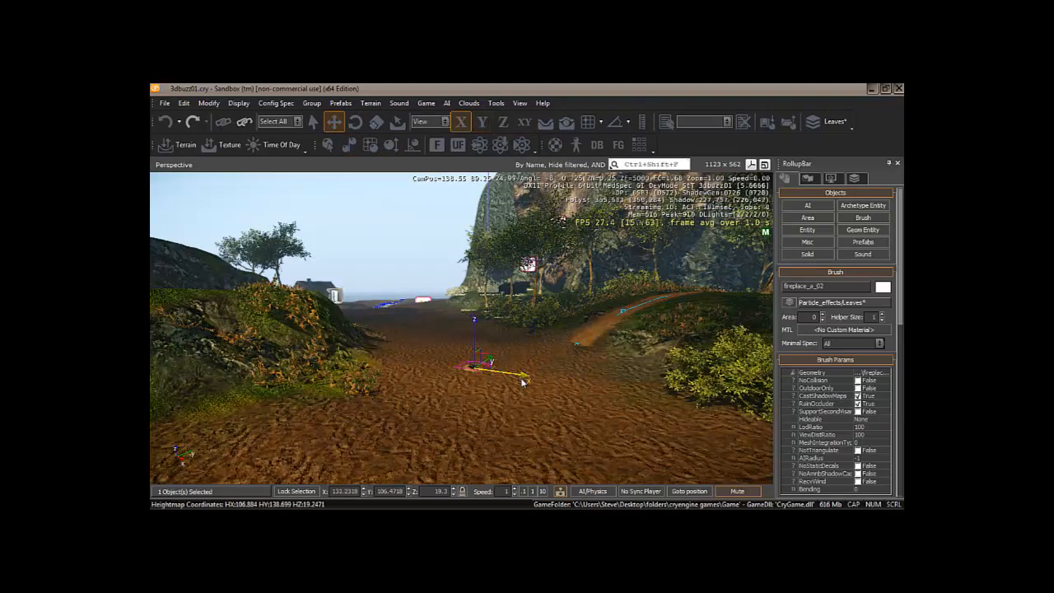
pyautogui.moveTo(490, 425); pyautogui.dragTo(491, 421, button='right')
pyautogui.press('w')
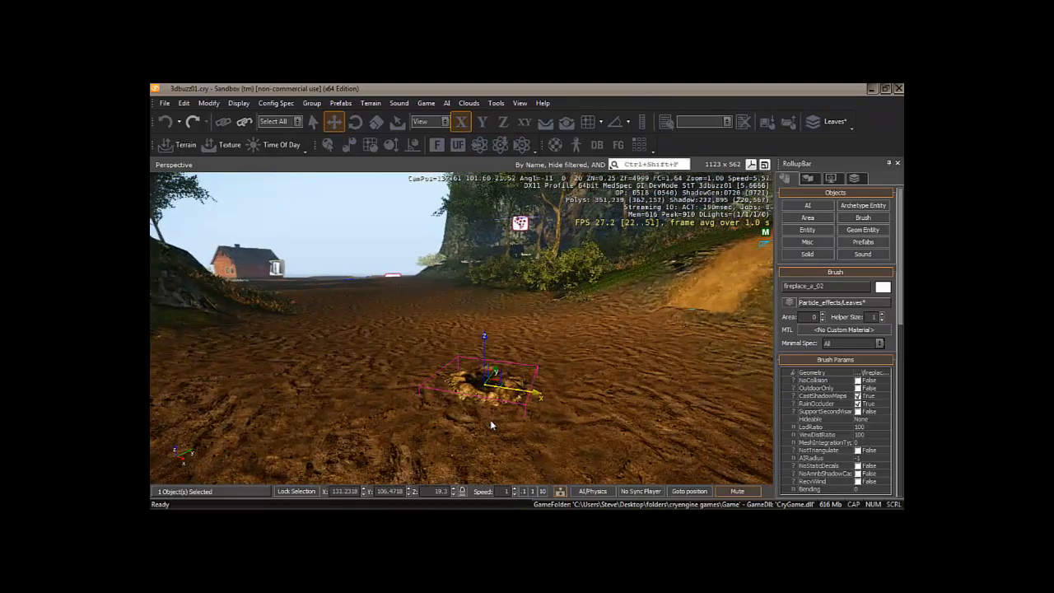
pyautogui.moveTo(483, 339); pyautogui.dragTo(484, 337)
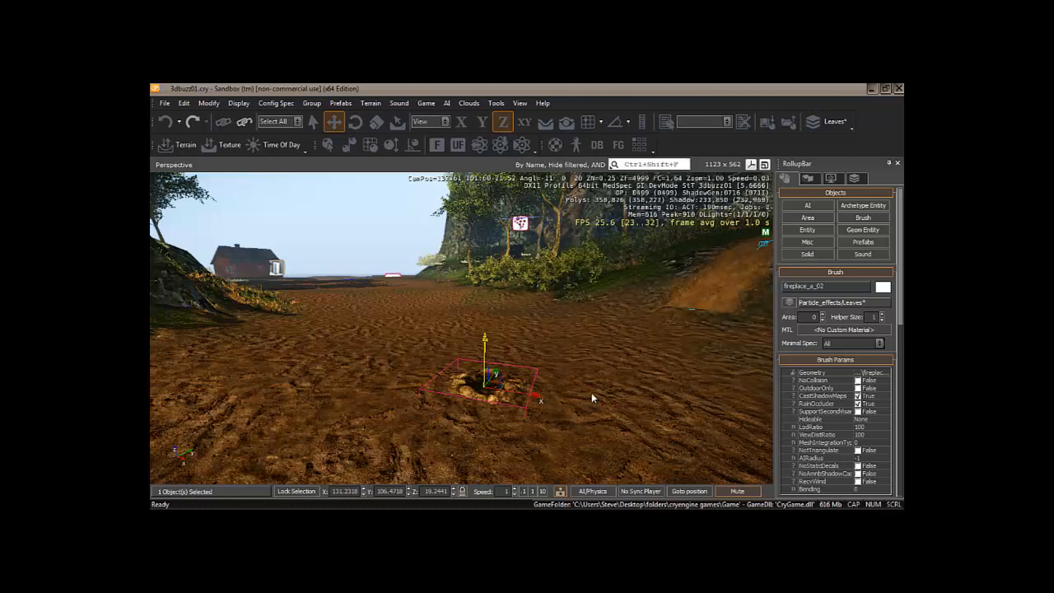
# - Choose the Light entity from the Lights group with Follow Terrain enabled
pyautogui.click(808, 232)
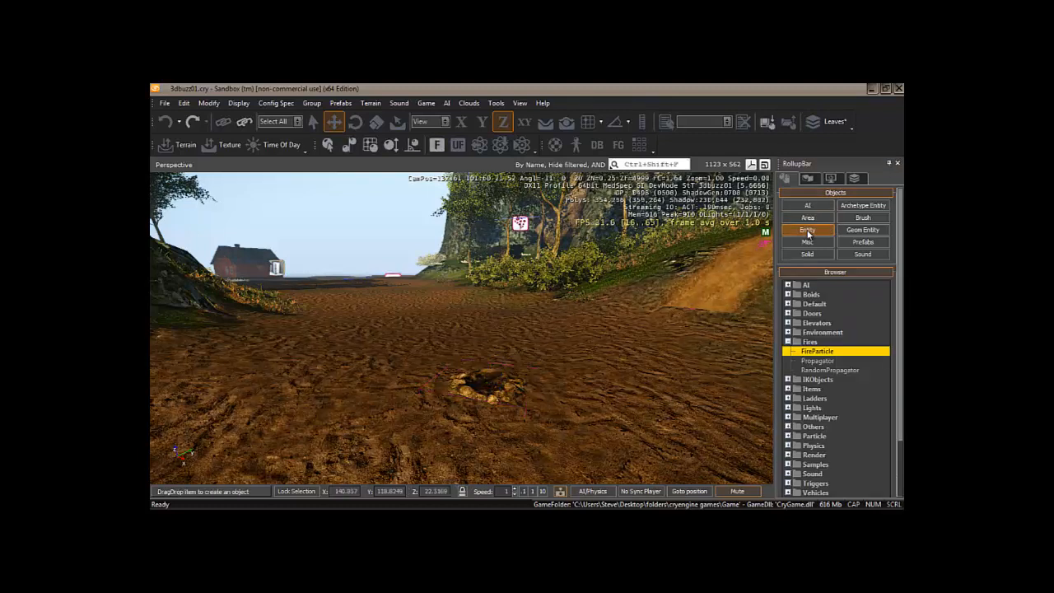
pyautogui.click(788, 342)
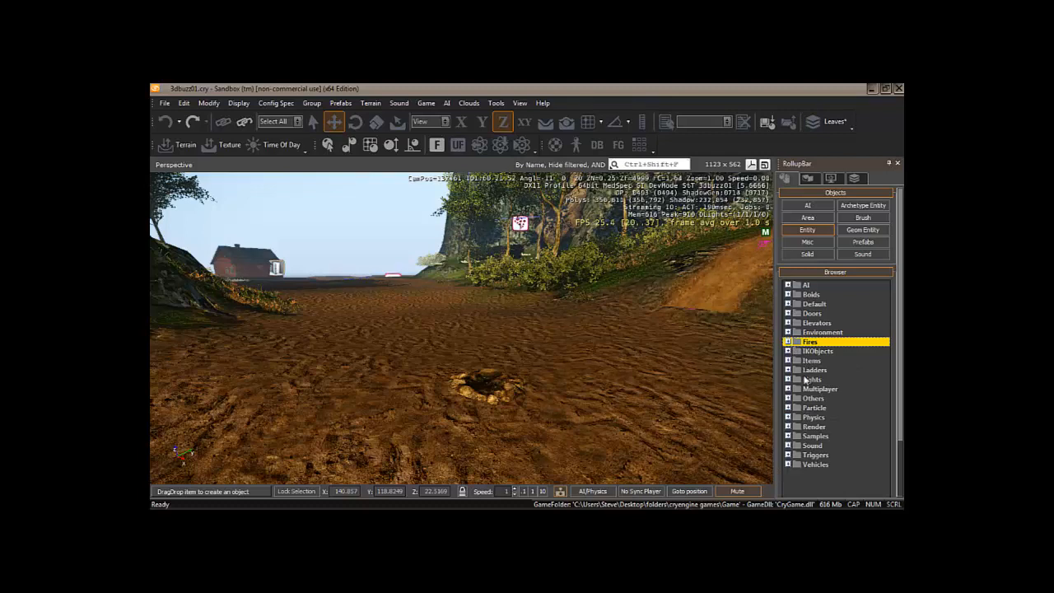
pyautogui.click(788, 380)
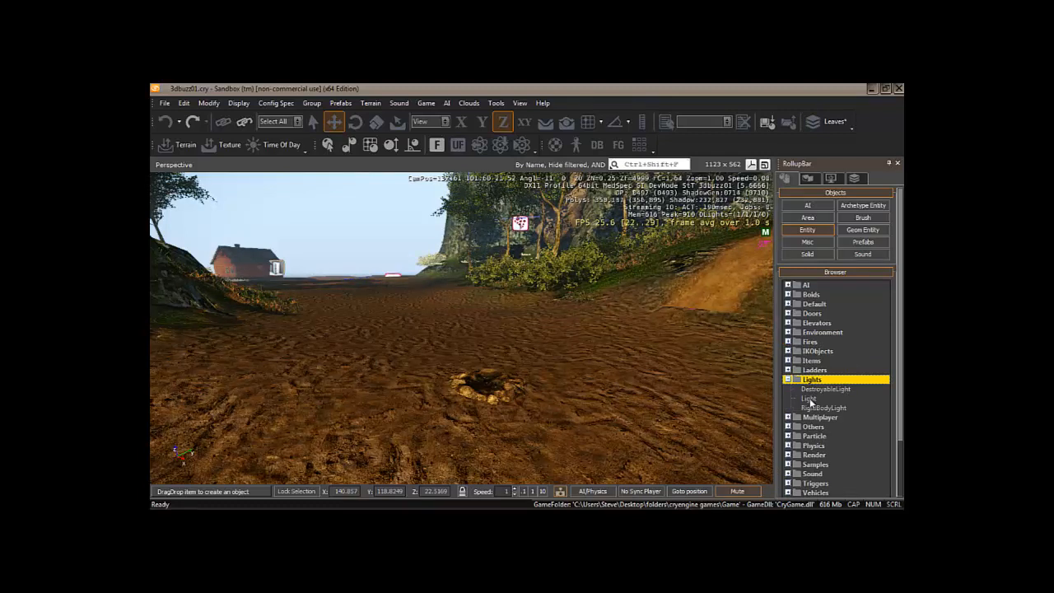
pyautogui.click(809, 398)
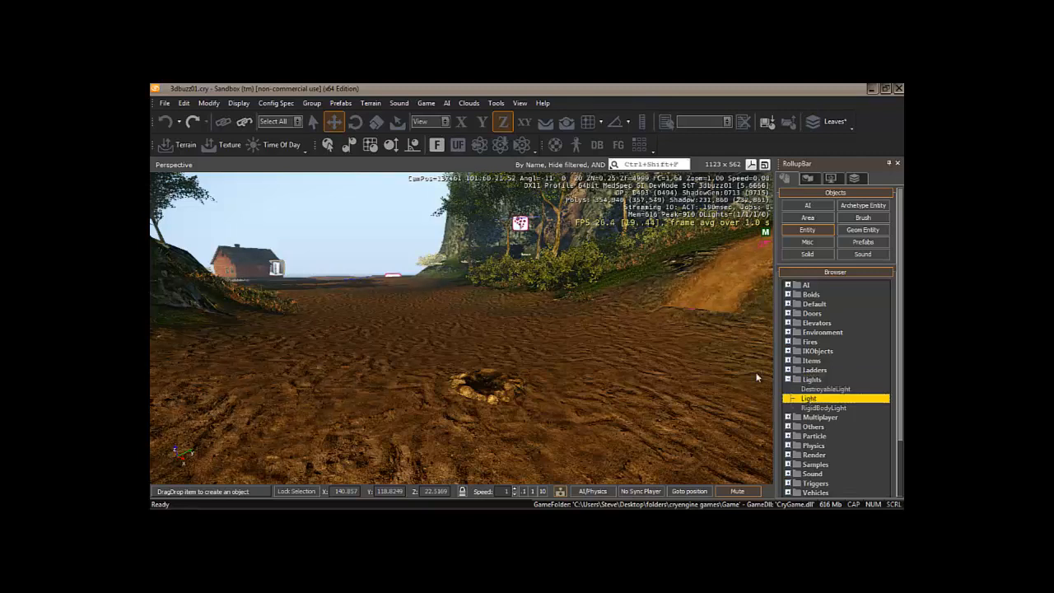
pyautogui.click(544, 125)
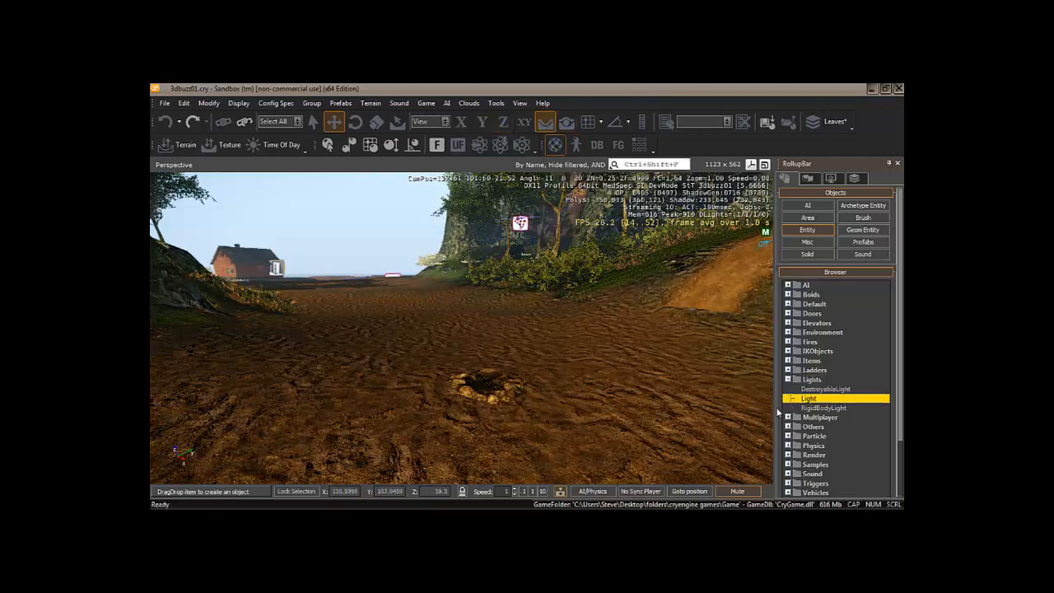
# - Place Light_01 at the fireplace and raise it to Z 20.0016
pyautogui.click(488, 380)
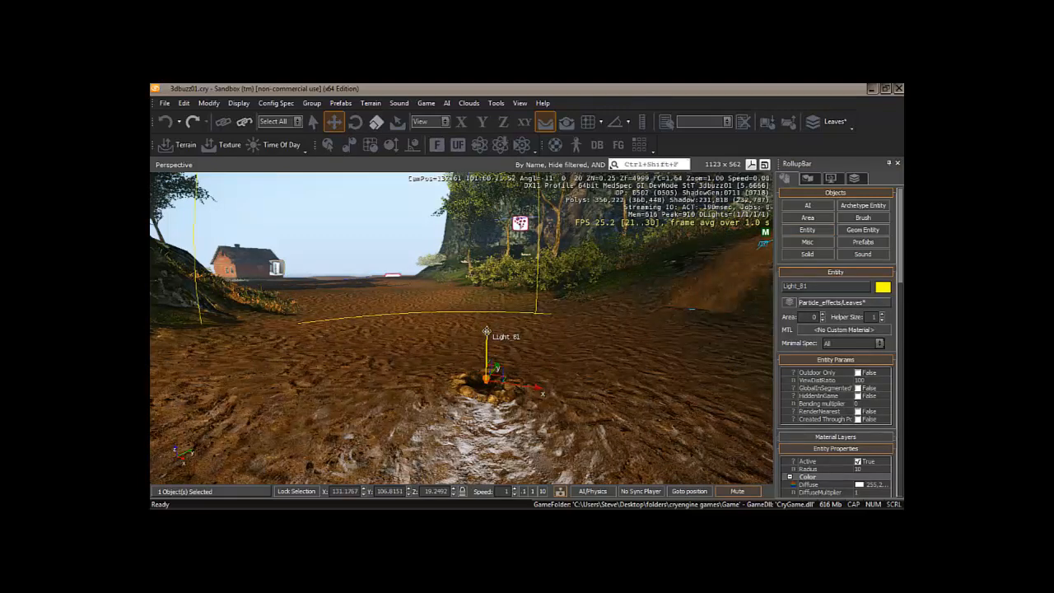
pyautogui.moveTo(488, 319); pyautogui.dragTo(488, 294)
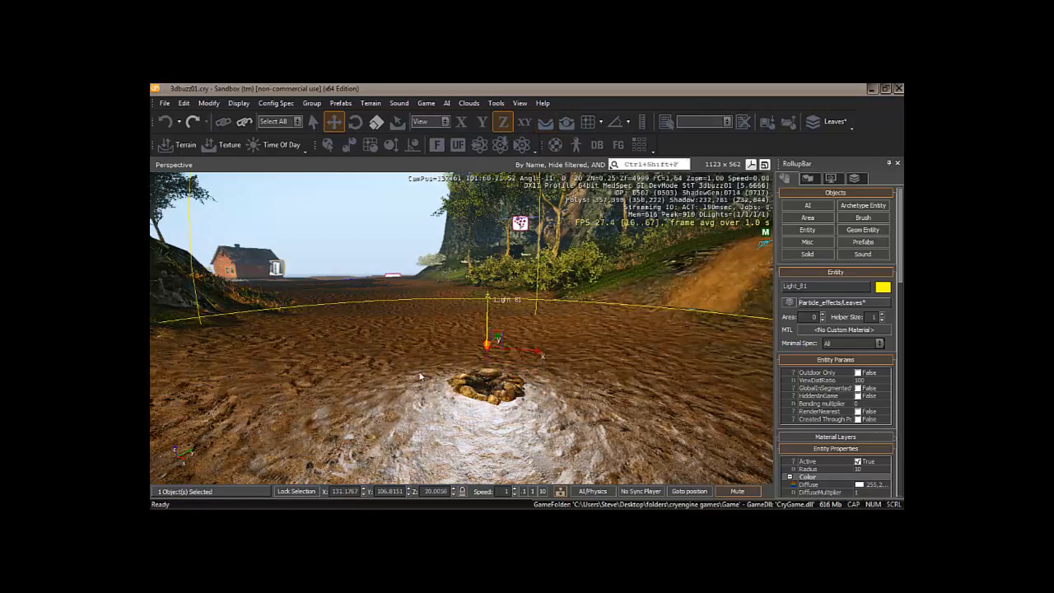
pyautogui.moveTo(377, 381)
pyautogui.mouseDown(button='right')
pyautogui.moveTo(391, 382)
pyautogui.moveTo(381, 377)
pyautogui.mouseUp(button='right')
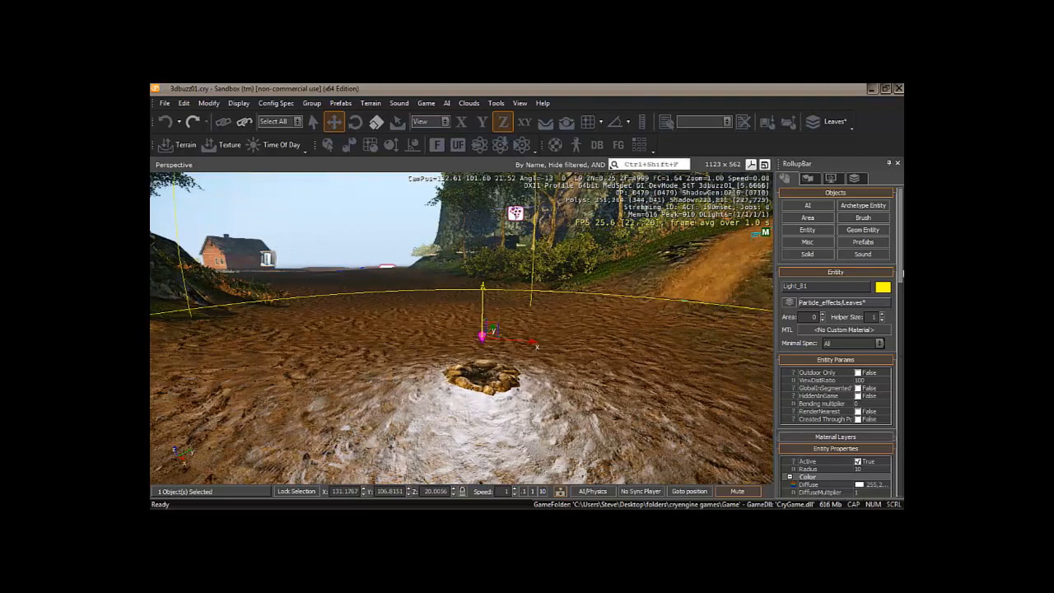
# - Set the light's Diffuse colour to an orange hue with adjusted luminance
pyautogui.scroll(-4, 902, 239)
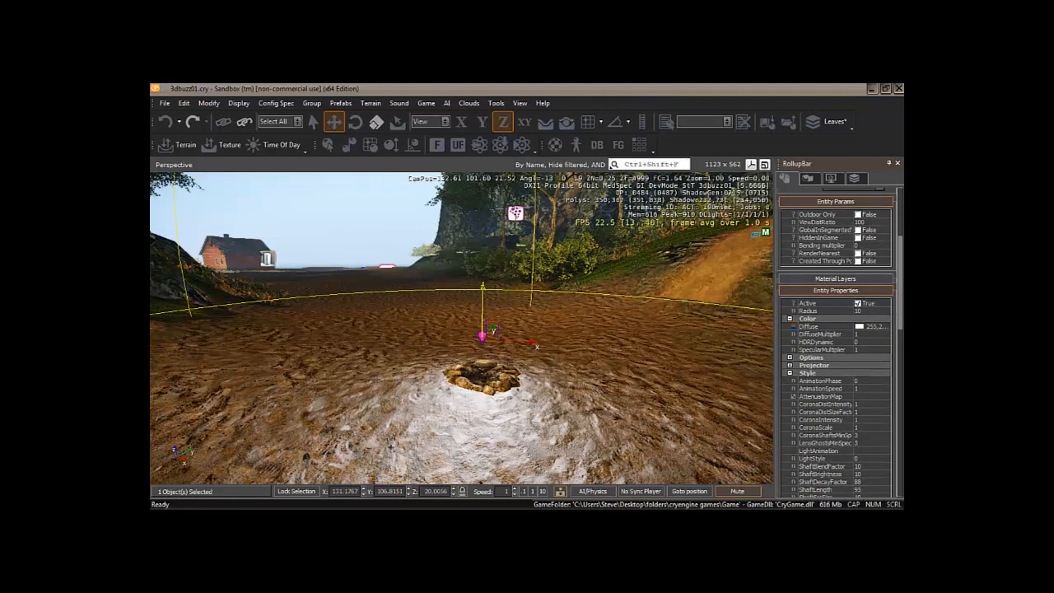
pyautogui.scroll(-1, 903, 295)
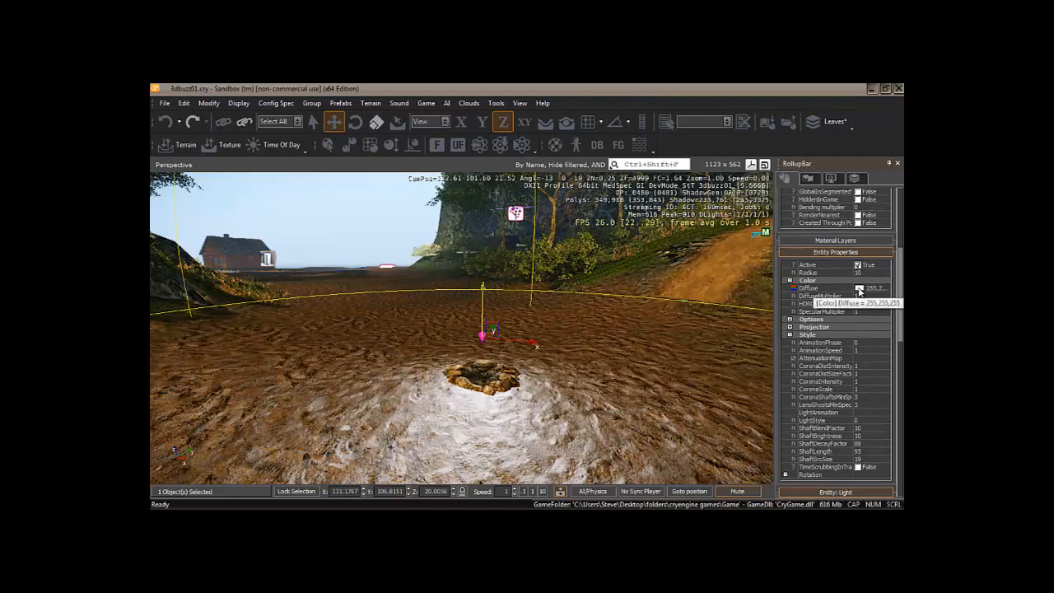
pyautogui.click(859, 288)
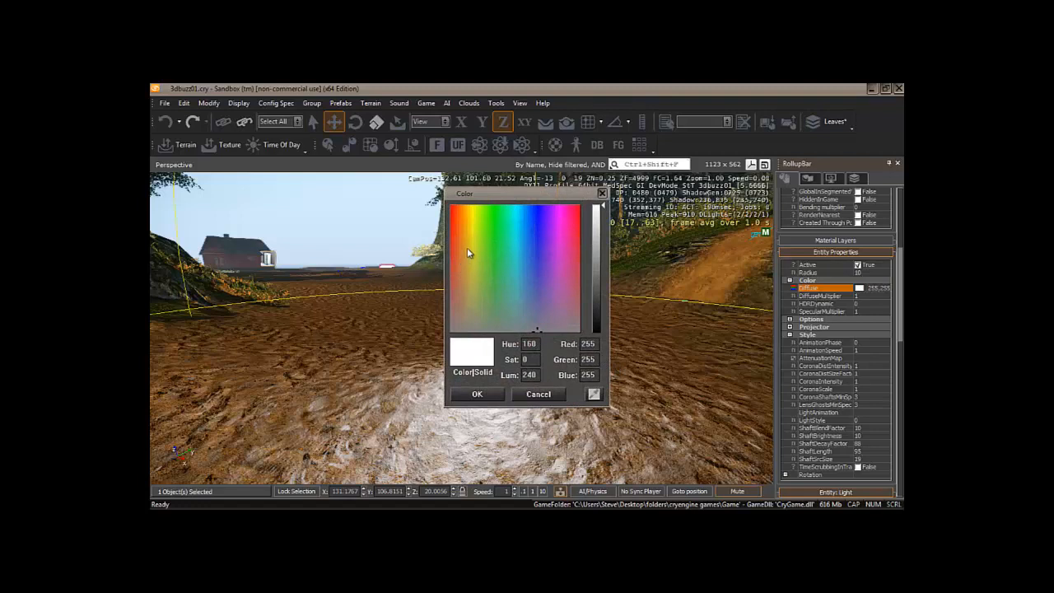
pyautogui.moveTo(468, 252); pyautogui.dragTo(463, 251)
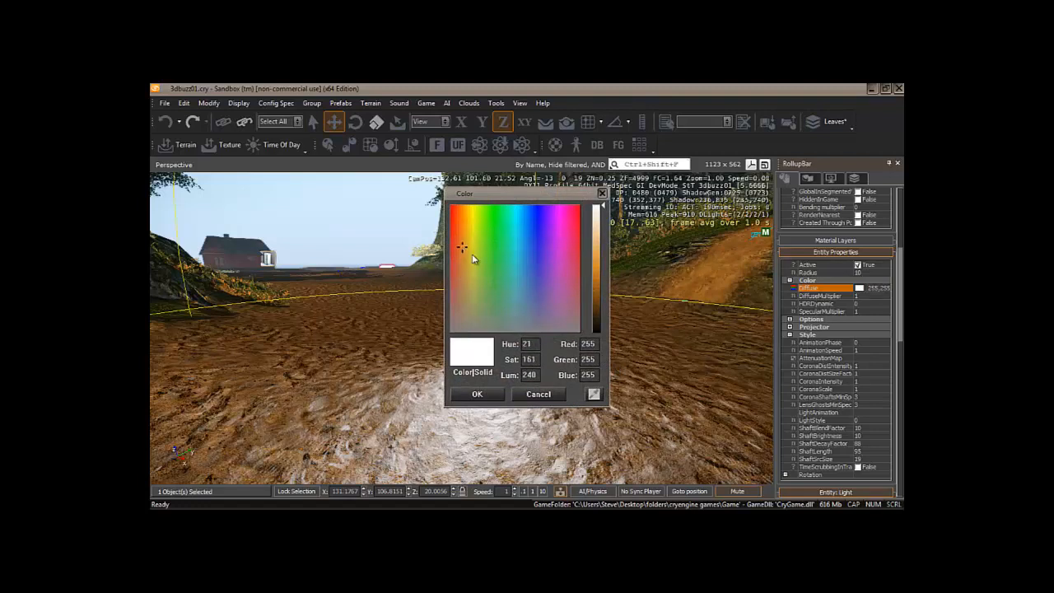
pyautogui.click(599, 265)
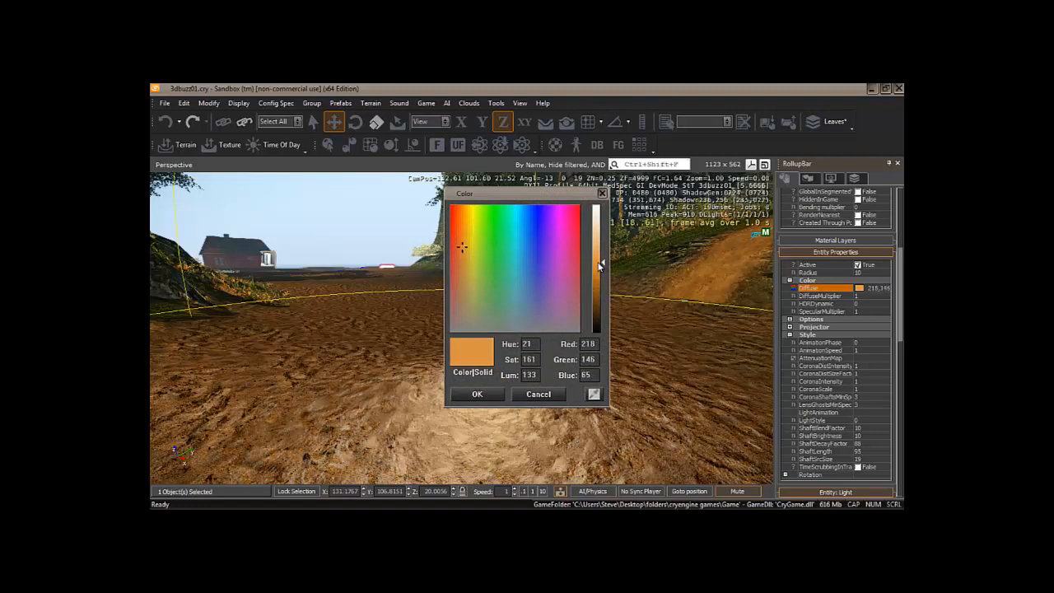
pyautogui.click(599, 273)
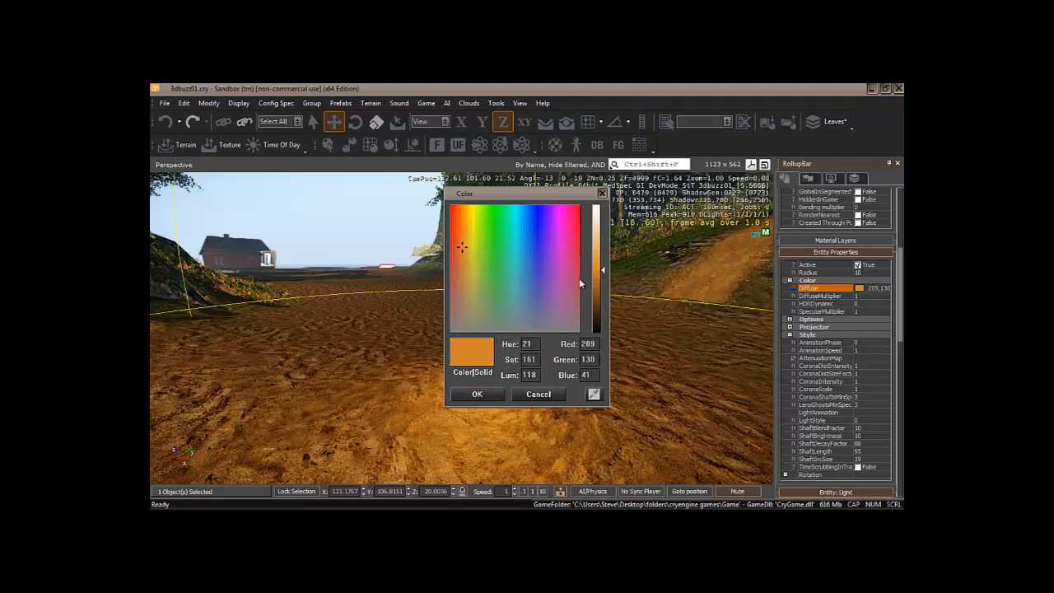
pyautogui.click(599, 268)
pyautogui.click(477, 394)
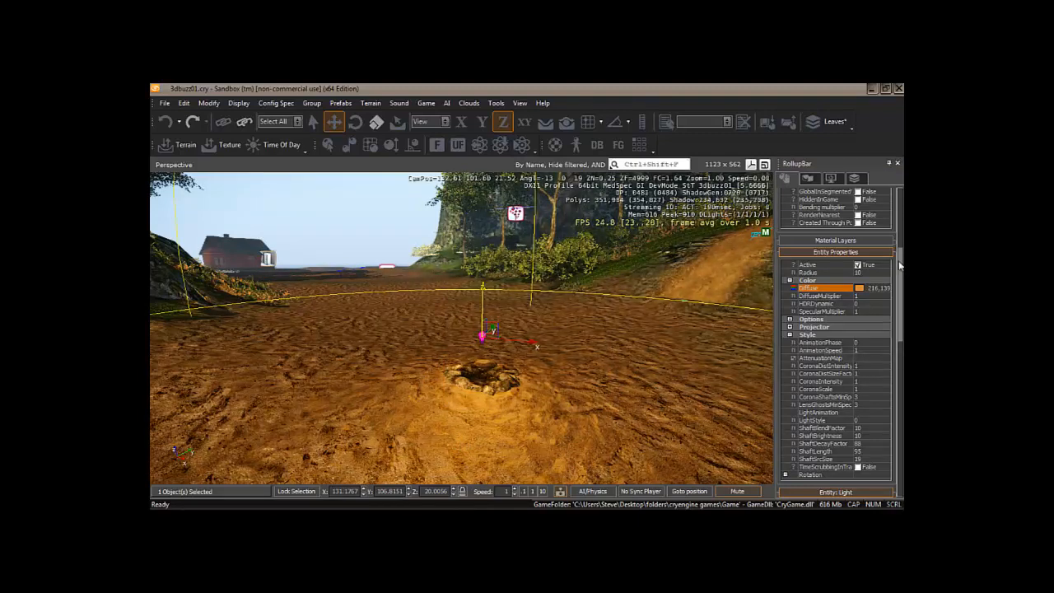
# - Change the light's LightStyle property from 0 to 9 for a flickering glow
pyautogui.scroll(-3, 901, 269)
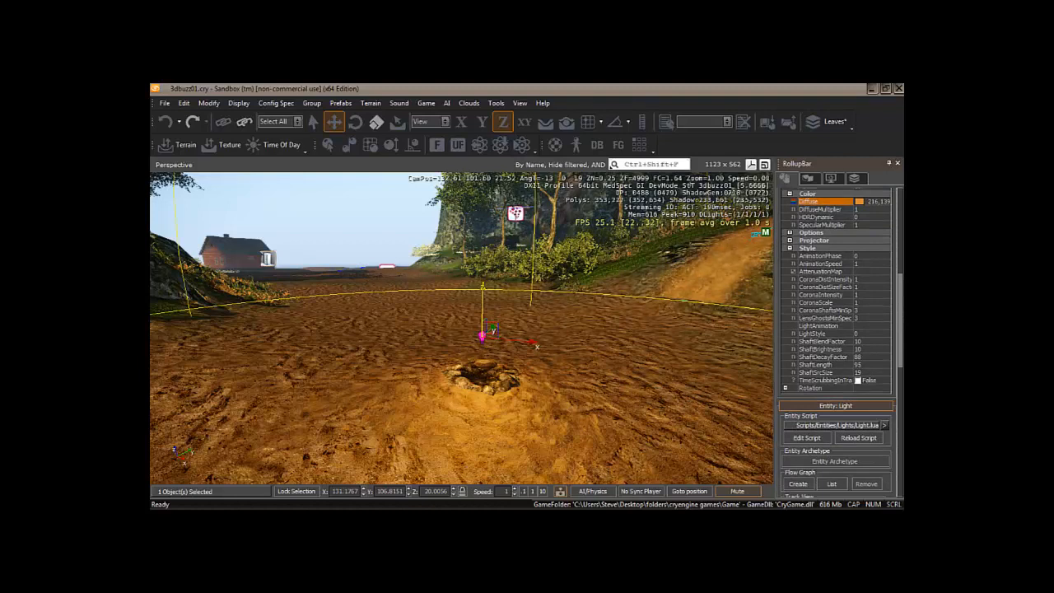
pyautogui.scroll(1, 803, 286)
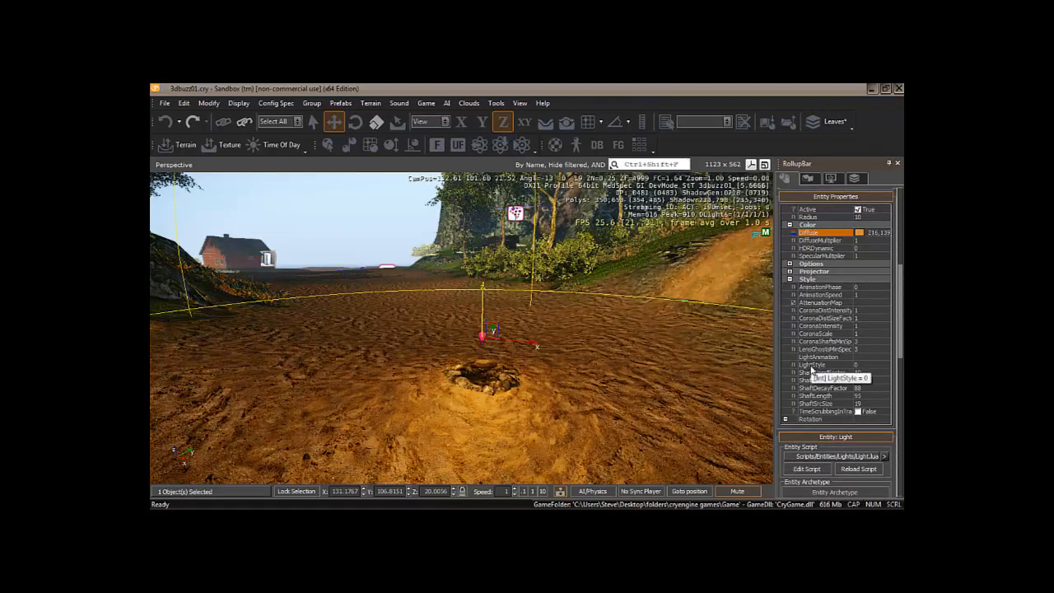
pyautogui.click(857, 368)
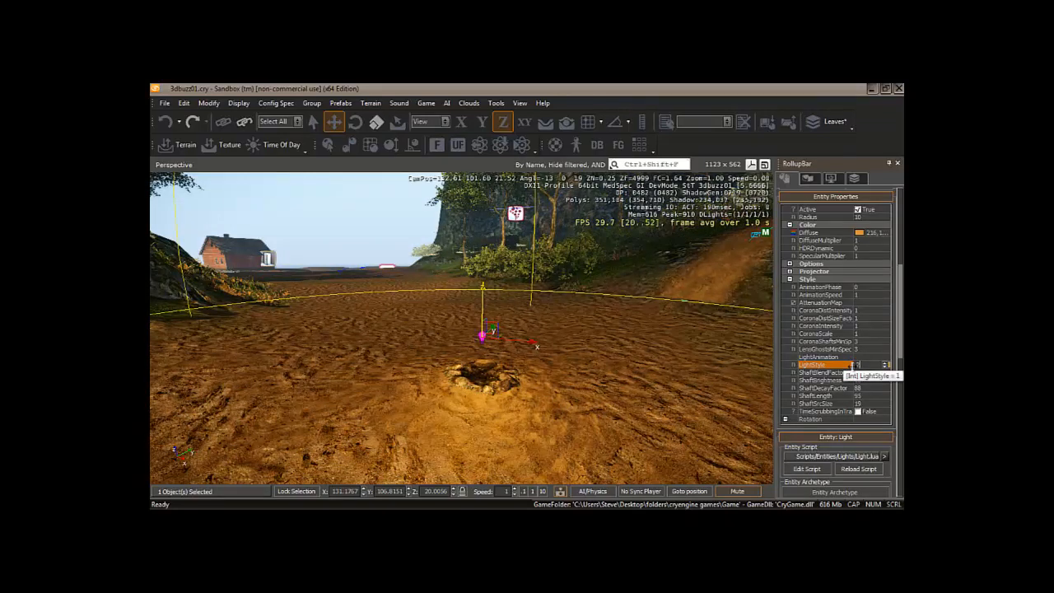
pyautogui.click(886, 362)
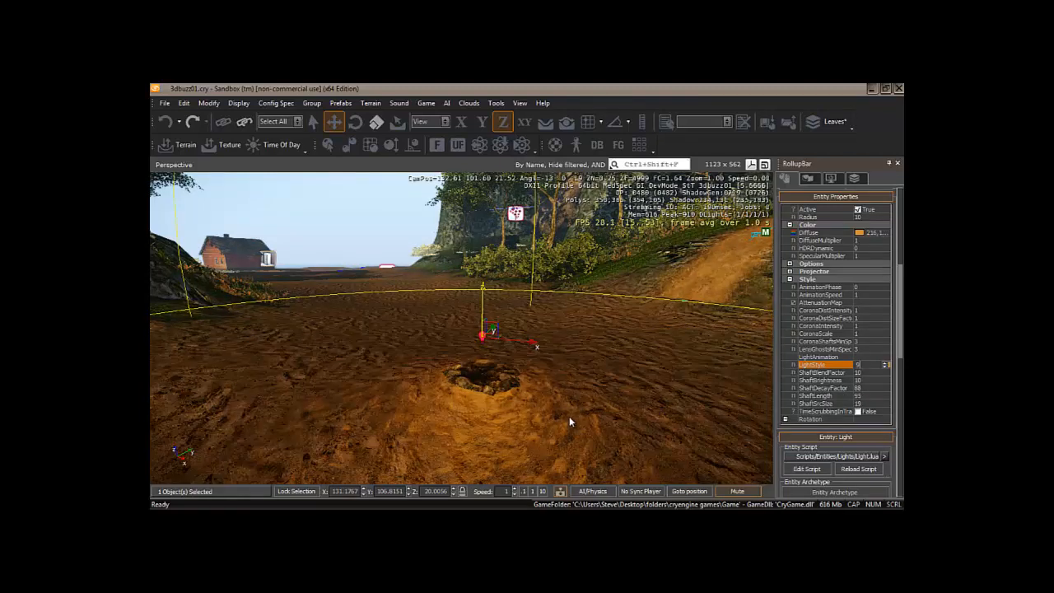
pyautogui.press('a')
pyautogui.moveTo(568, 423); pyautogui.dragTo(567, 429, button='right')
# - Nudge Light_01 along its Y and X axes until it sits centred over the fire pit
pyautogui.press('a')
pyautogui.moveTo(529, 371); pyautogui.dragTo(540, 372)
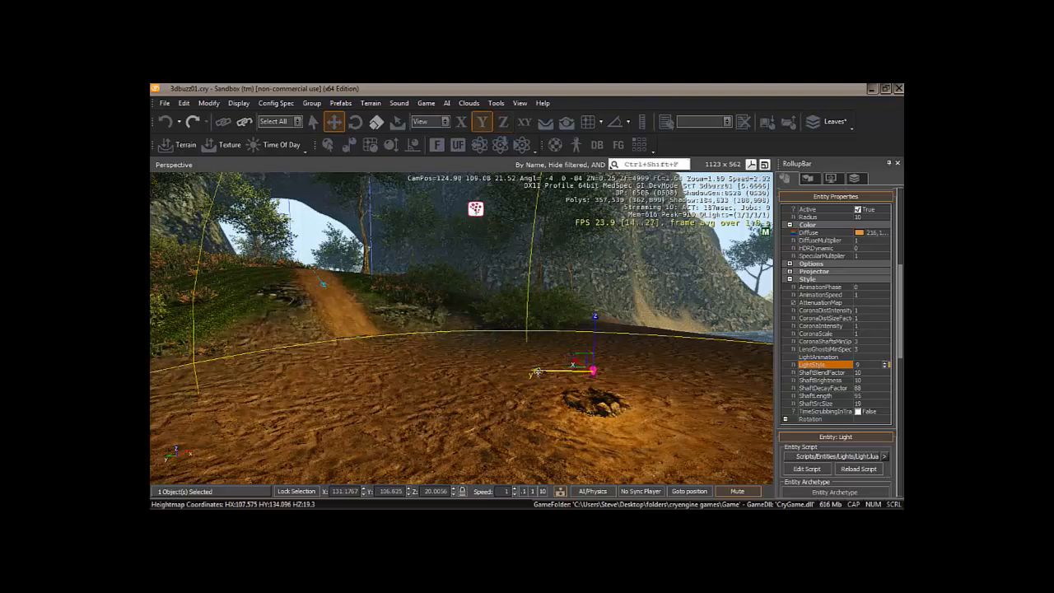
pyautogui.moveTo(565, 432); pyautogui.dragTo(540, 444, button='right')
pyautogui.moveTo(500, 385); pyautogui.dragTo(494, 387)
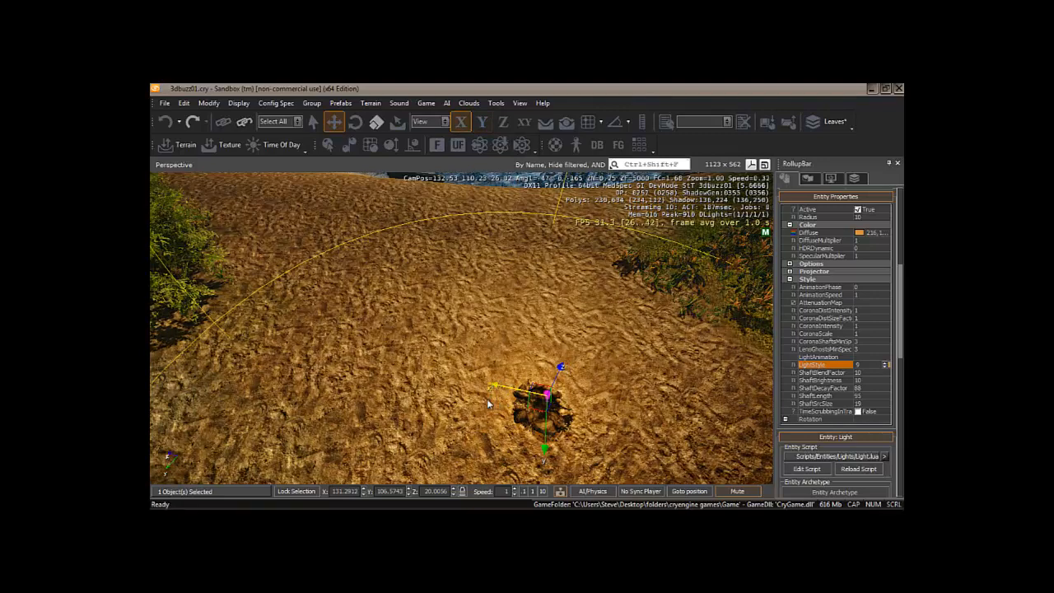
pyautogui.press('d')
pyautogui.moveTo(488, 403)
pyautogui.mouseDown(button='right')
pyautogui.moveTo(516, 383)
pyautogui.moveTo(489, 406)
pyautogui.mouseUp(button='right')
pyautogui.press('a')
pyautogui.press('d')
pyautogui.press('a')
pyautogui.press('w')
pyautogui.press('s')
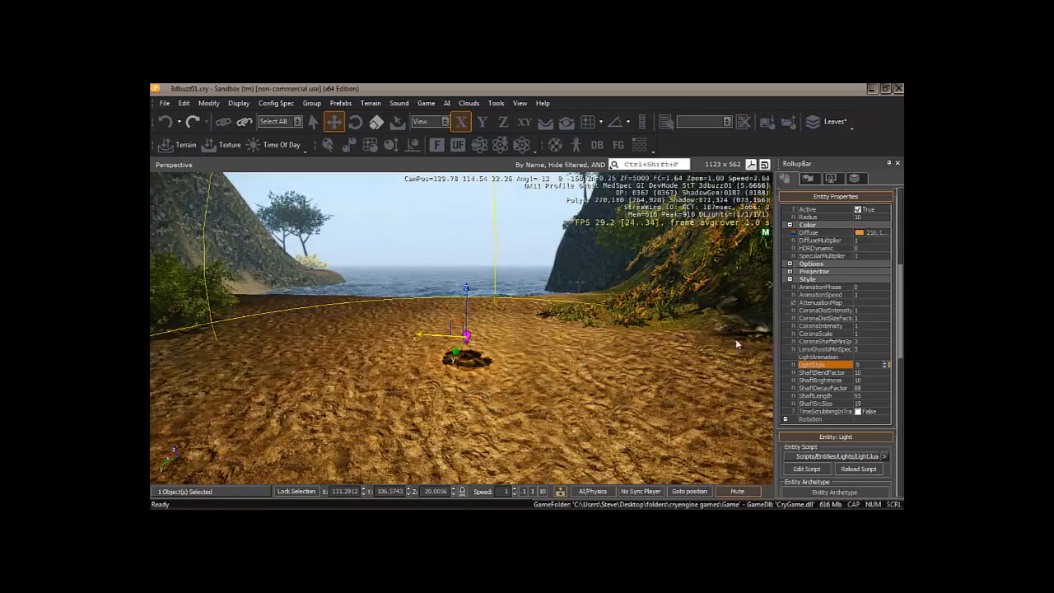
pyautogui.moveTo(901, 327); pyautogui.dragTo(901, 230)
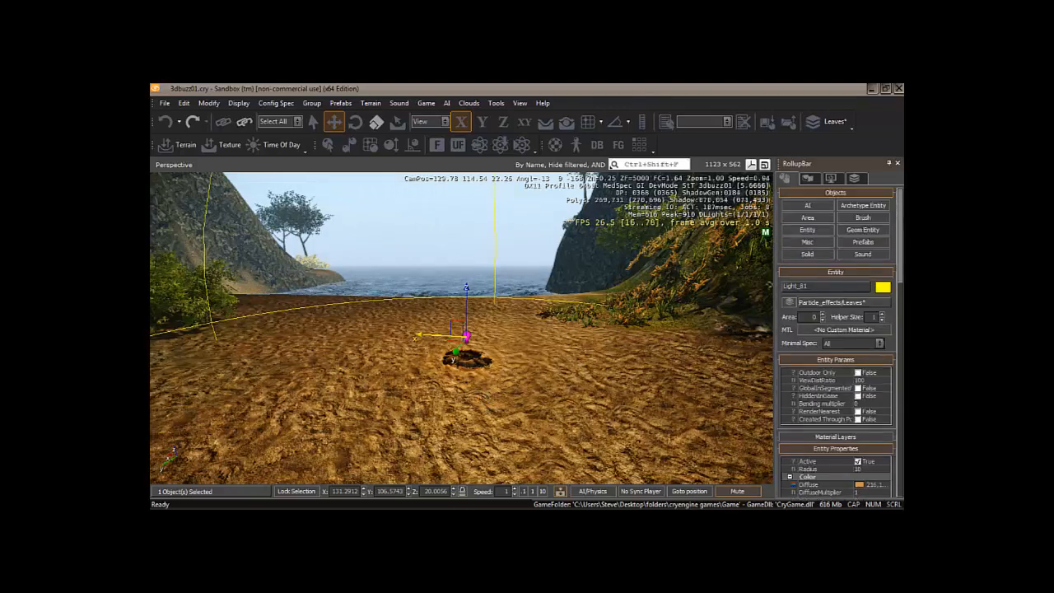
# - Place a FireParticle entity from the Fires group in the middle of the fireplace
pyautogui.click(806, 230)
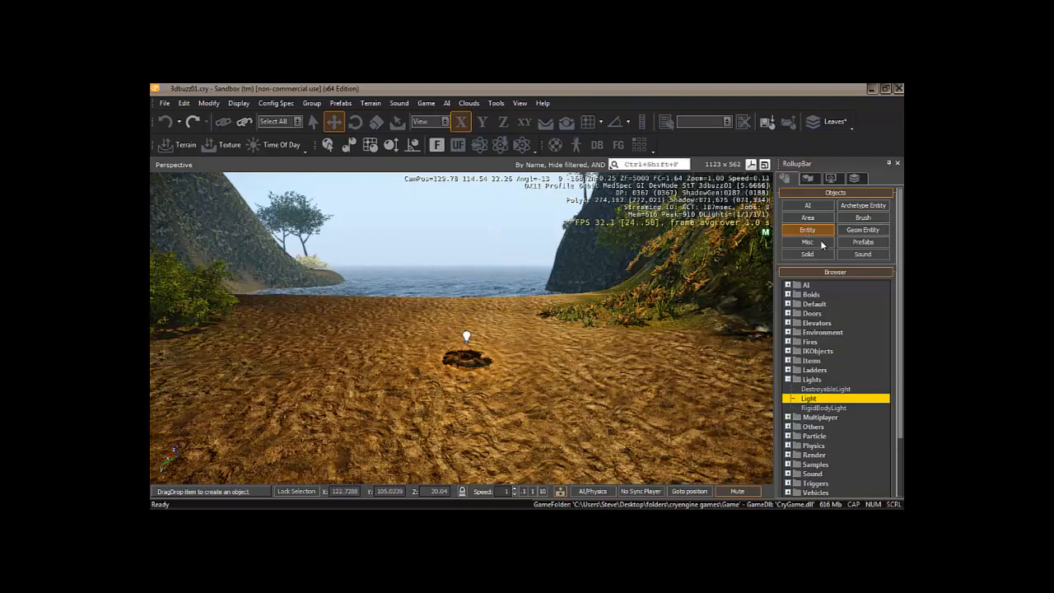
pyautogui.click(788, 379)
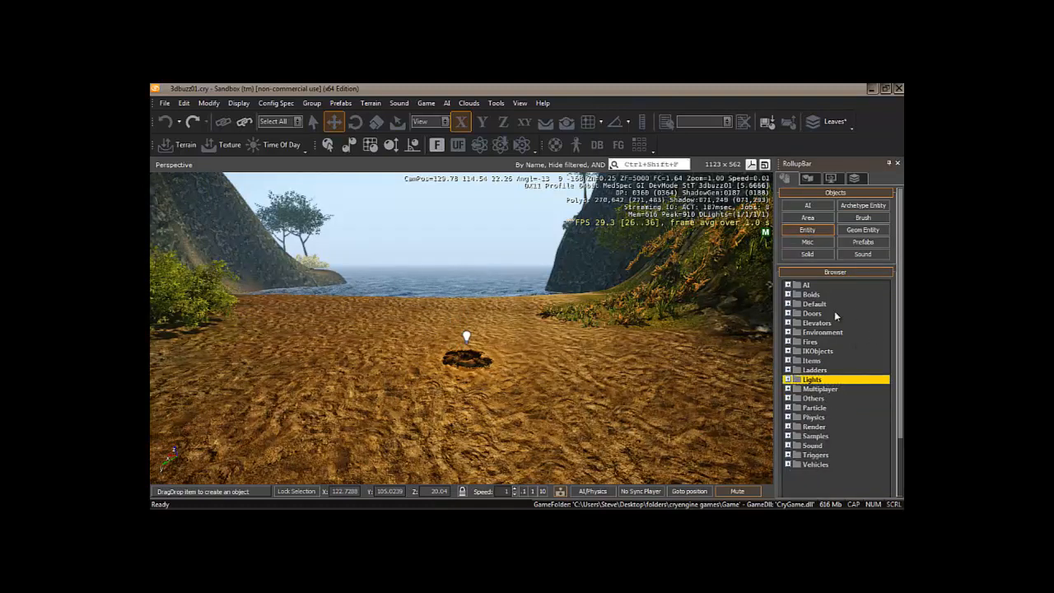
pyautogui.click(788, 342)
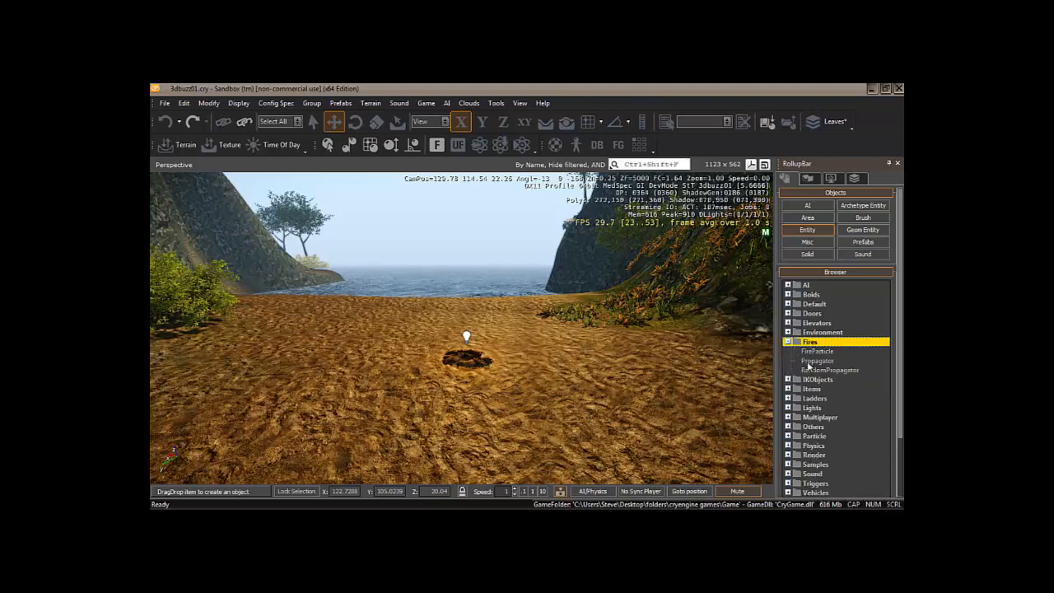
pyautogui.click(816, 352)
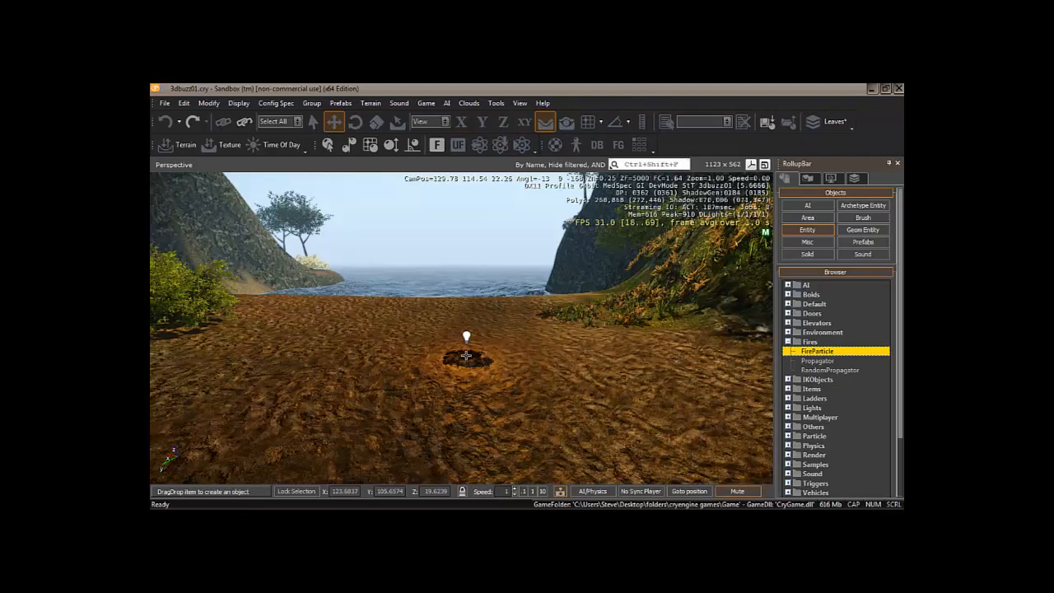
pyautogui.click(467, 356)
pyautogui.click(466, 355)
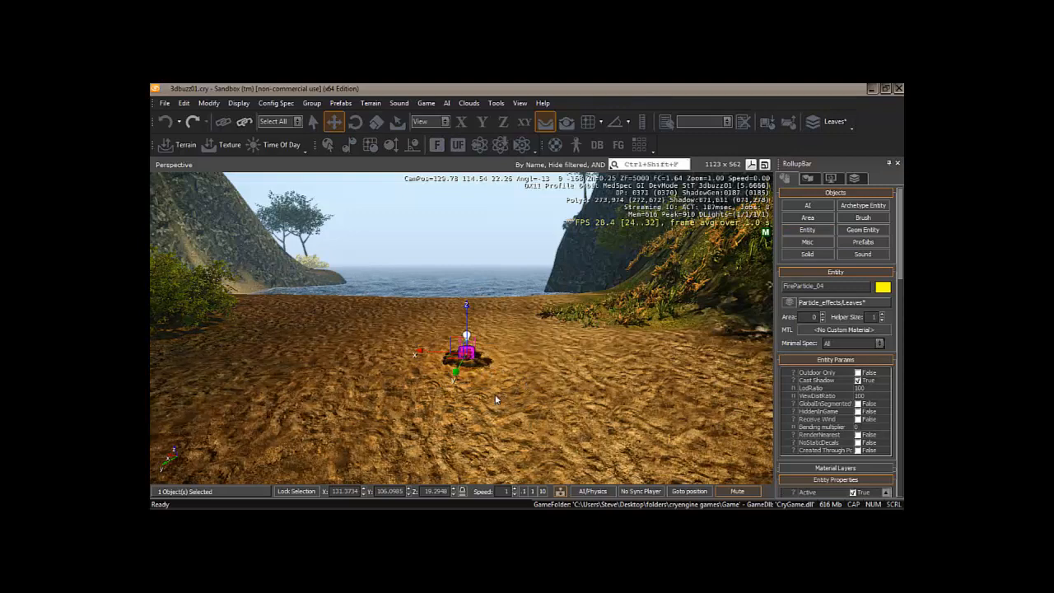
pyautogui.moveTo(495, 395); pyautogui.dragTo(612, 267, button='right')
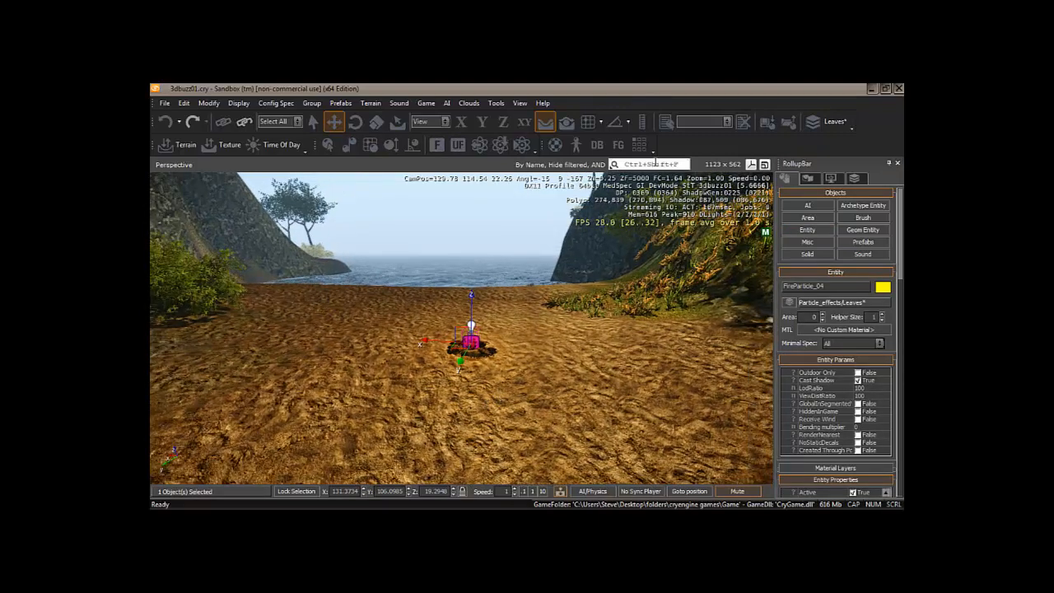
pyautogui.click(598, 146)
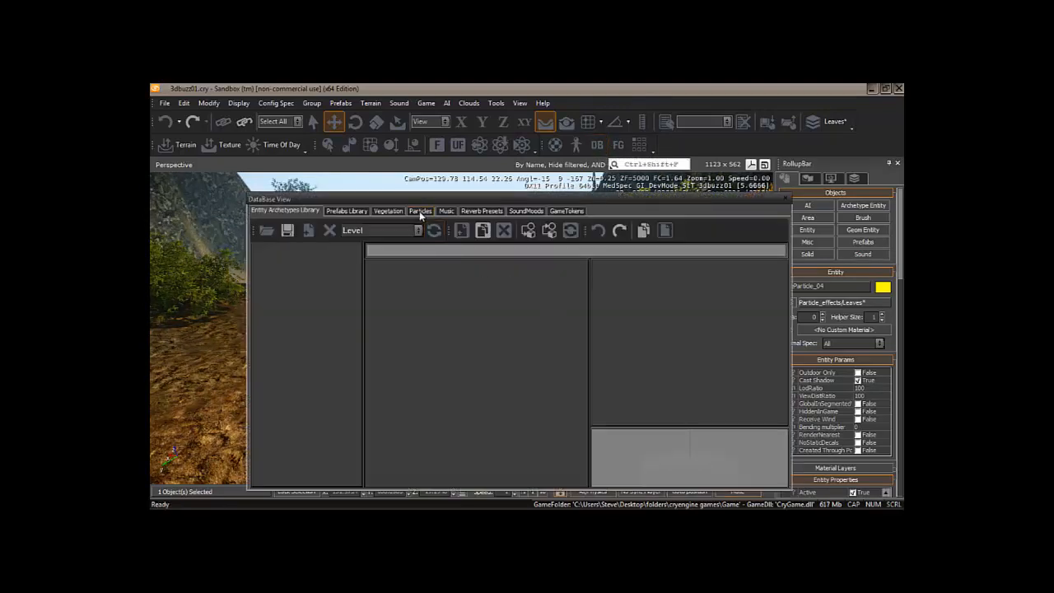
# - Load the smoke_and_fire particle library and expand its VS2_Fire group
pyautogui.click(419, 210)
pyautogui.click(419, 232)
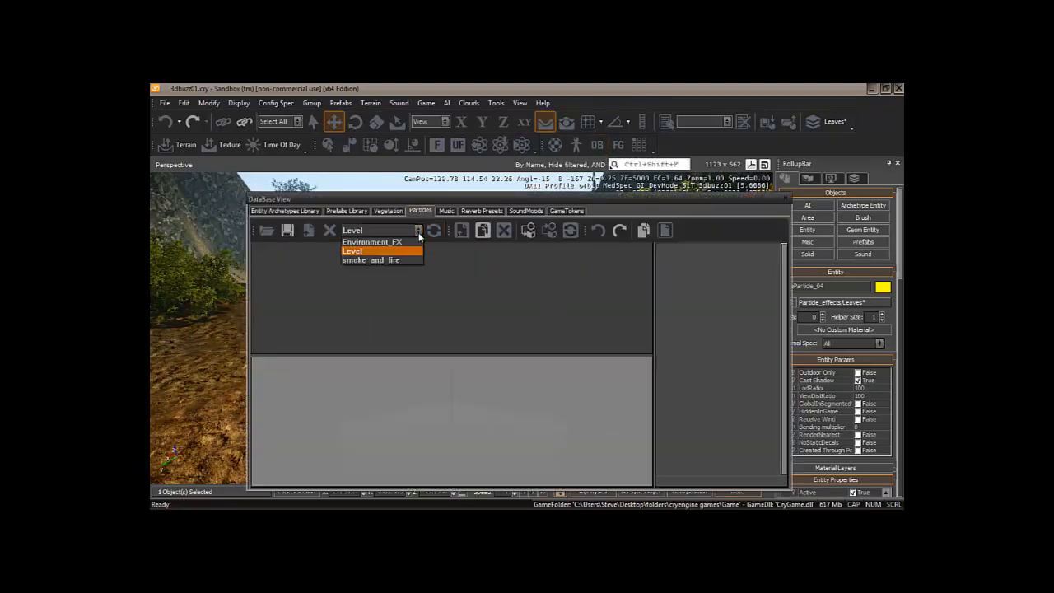
pyautogui.click(384, 259)
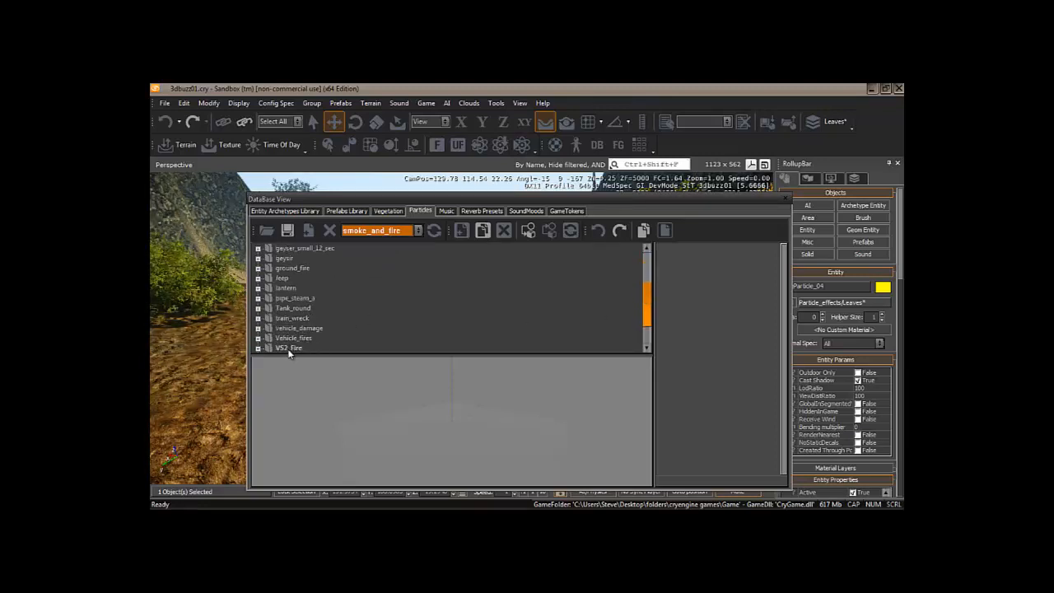
pyautogui.click(258, 349)
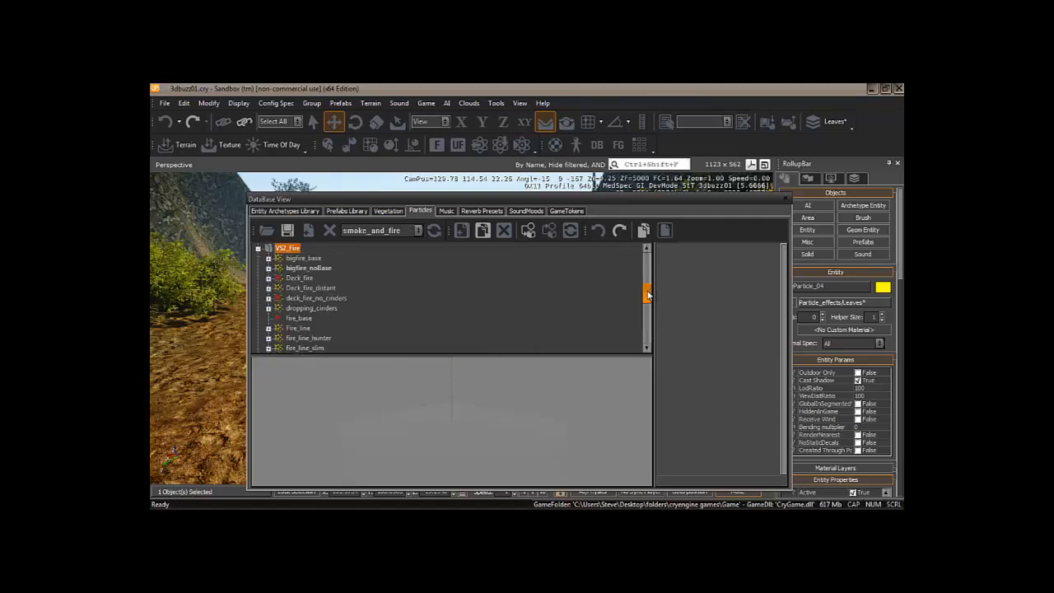
pyautogui.moveTo(647, 294); pyautogui.dragTo(647, 318)
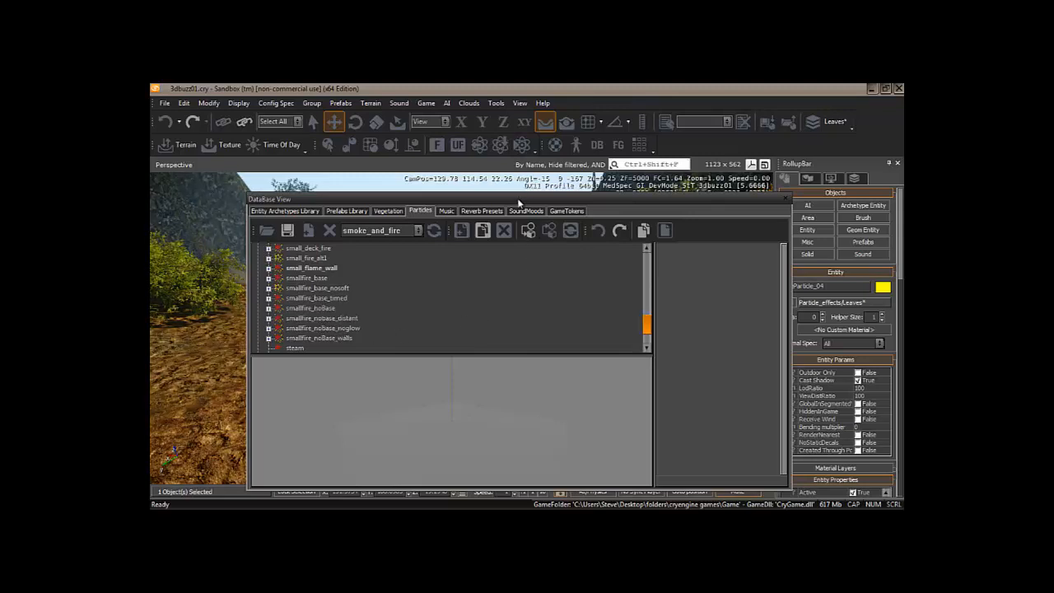
# - Drop the smallfire_nobase_noglow effect into the level as ParticleEffect_11
pyautogui.moveTo(519, 202); pyautogui.dragTo(580, 155)
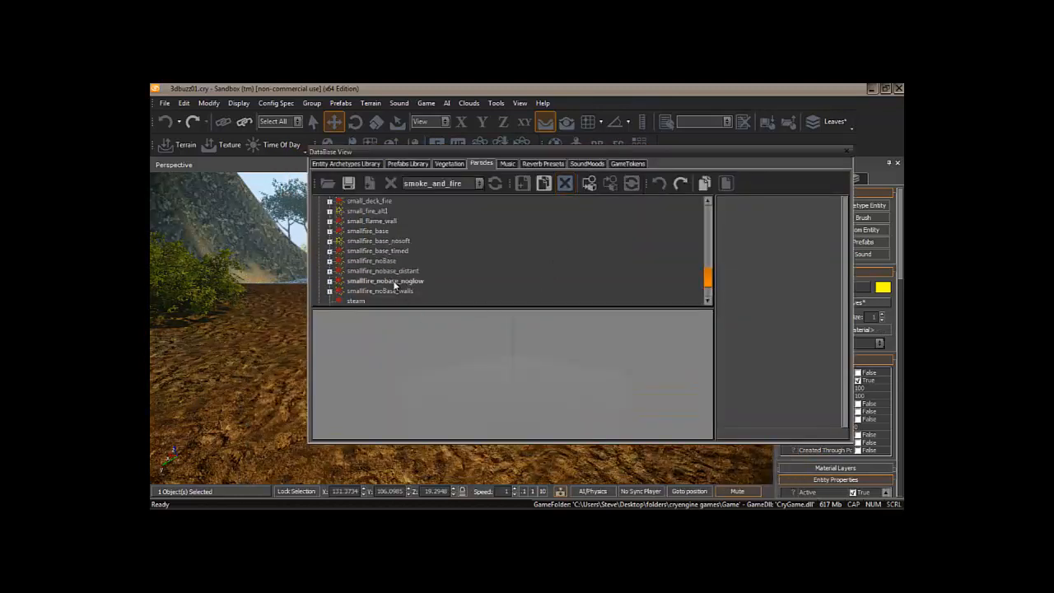
pyautogui.click(368, 283)
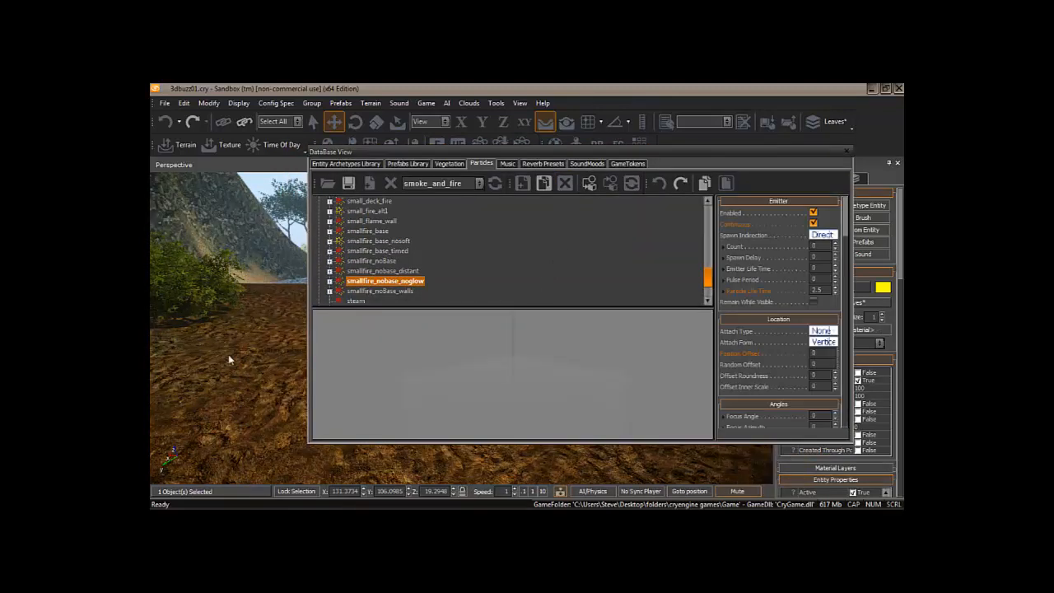
pyautogui.click(217, 376)
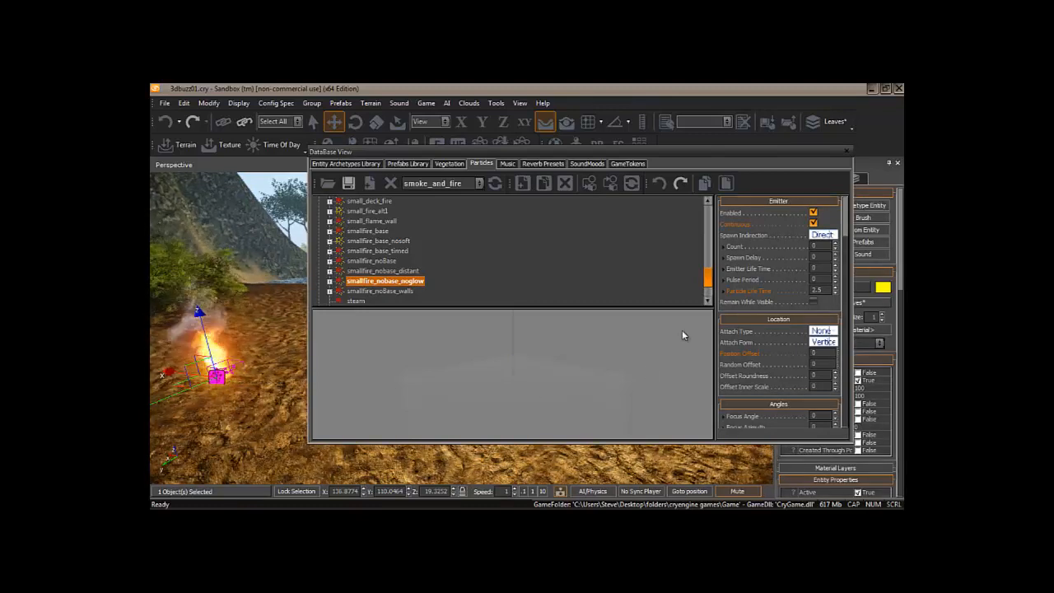
# - Close the database window, copy the new effect's particle path, and select FireParticle_04
pyautogui.click(847, 151)
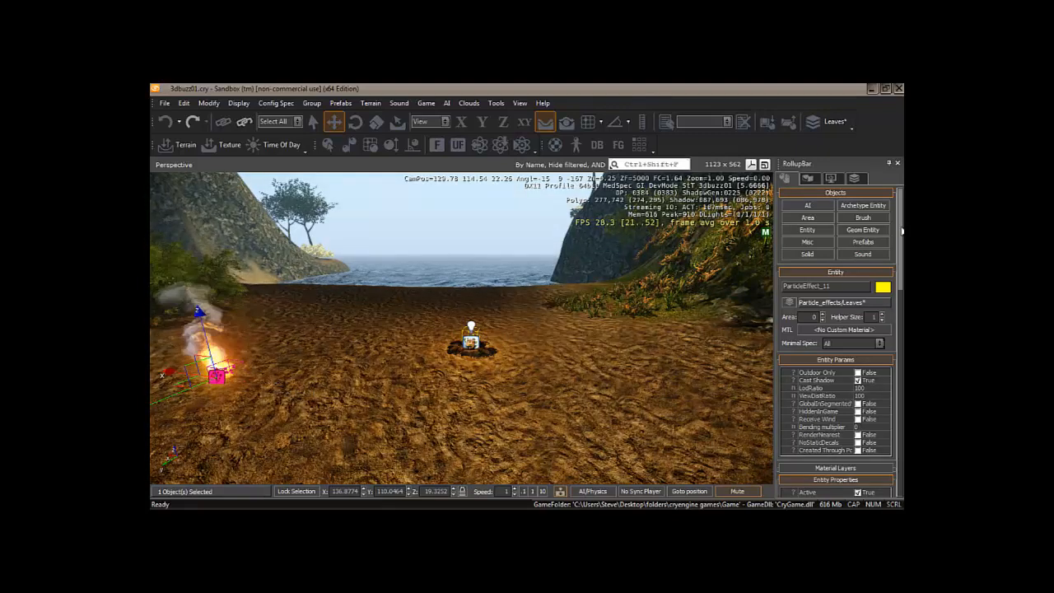
pyautogui.moveTo(901, 231); pyautogui.dragTo(903, 306)
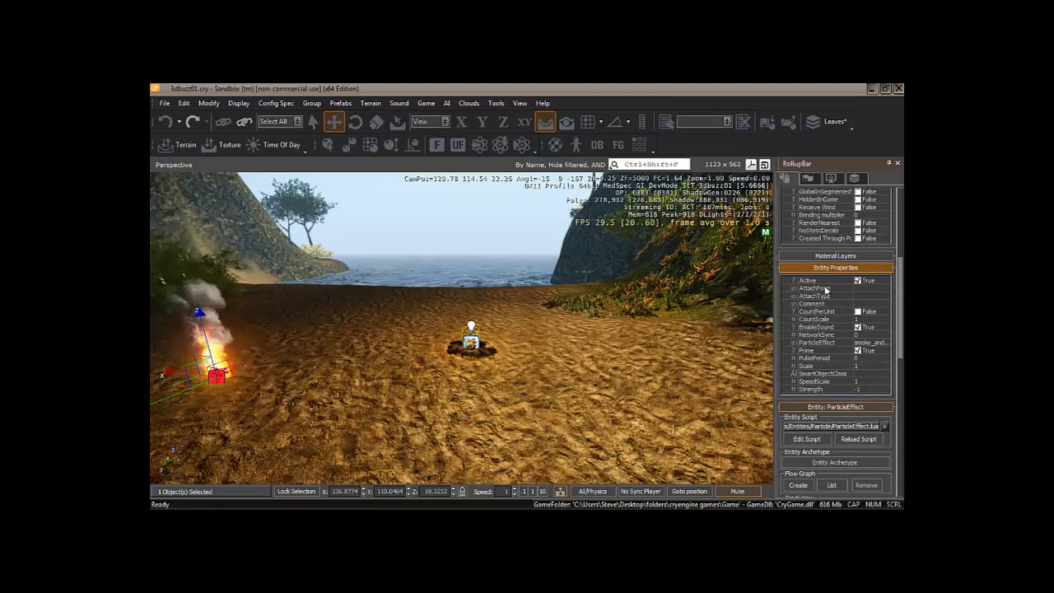
pyautogui.click(869, 345)
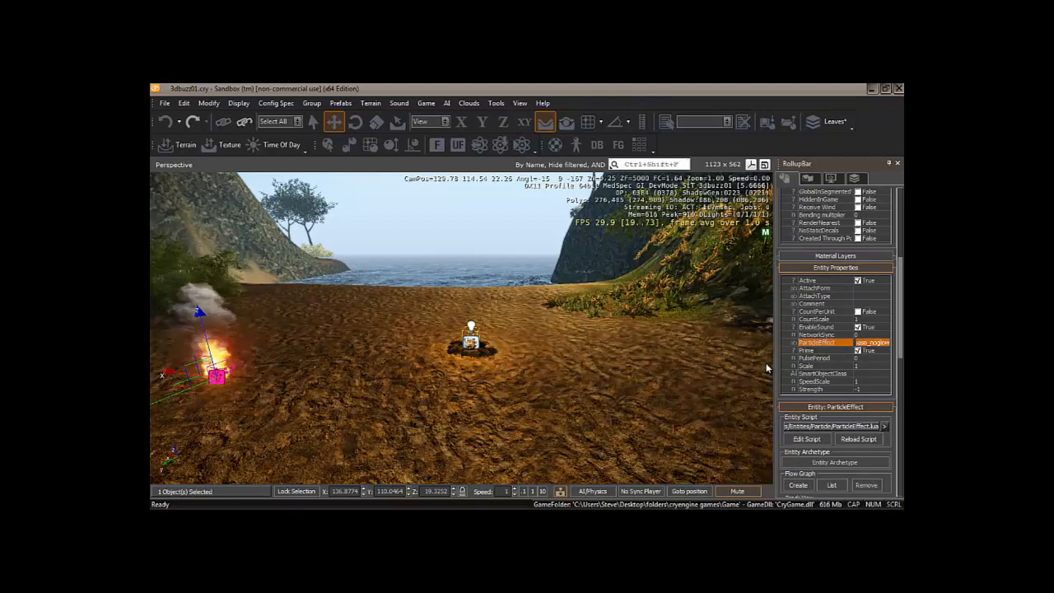
pyautogui.click(473, 345)
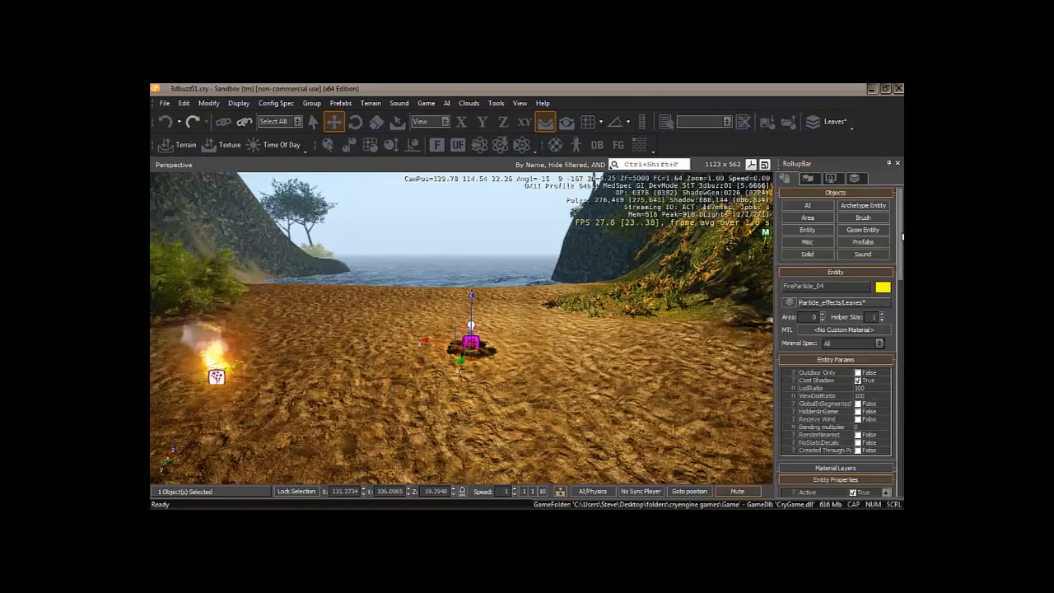
# - Paste smallfire_nobase_noglow into FireParticle_04's ParticleEffect property
pyautogui.moveTo(901, 238); pyautogui.dragTo(903, 321)
pyautogui.click(822, 301)
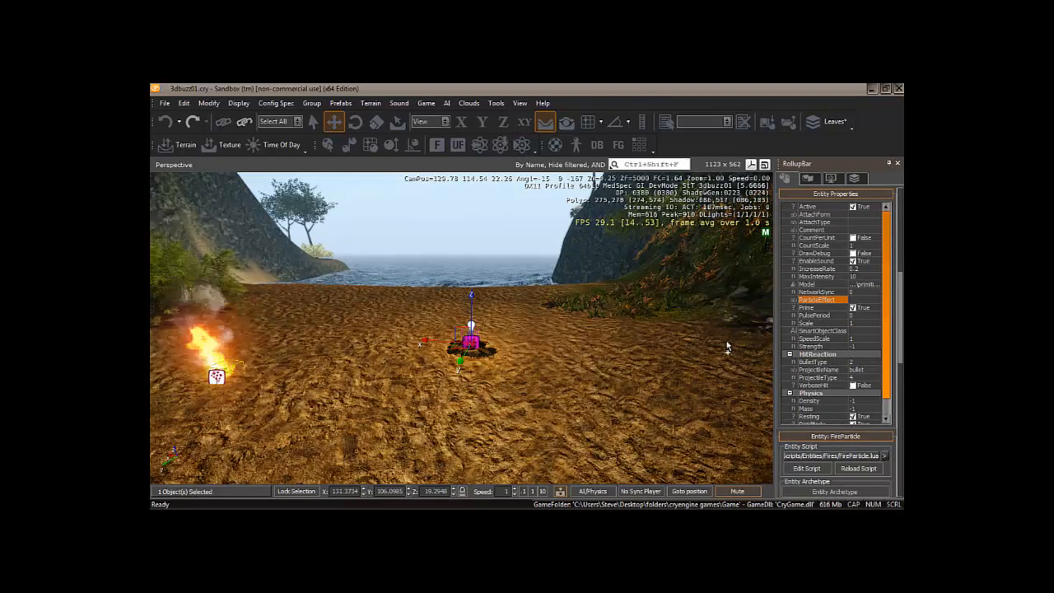
pyautogui.hotkey('ctrl', 'v')
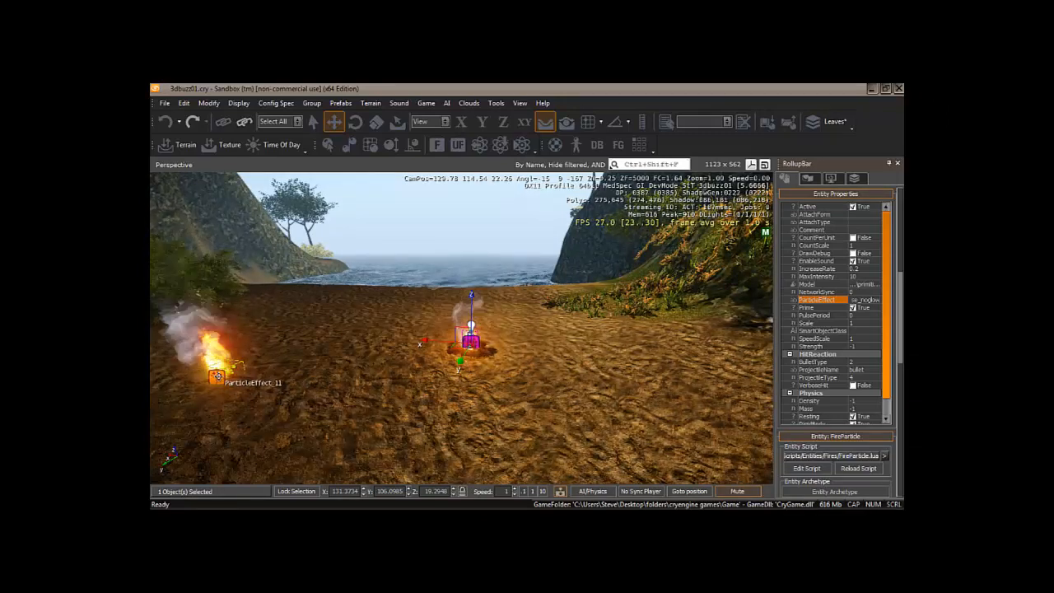
# - Delete the stray ParticleEffect_11 from the ground
pyautogui.click(217, 376)
pyautogui.press('Delete')
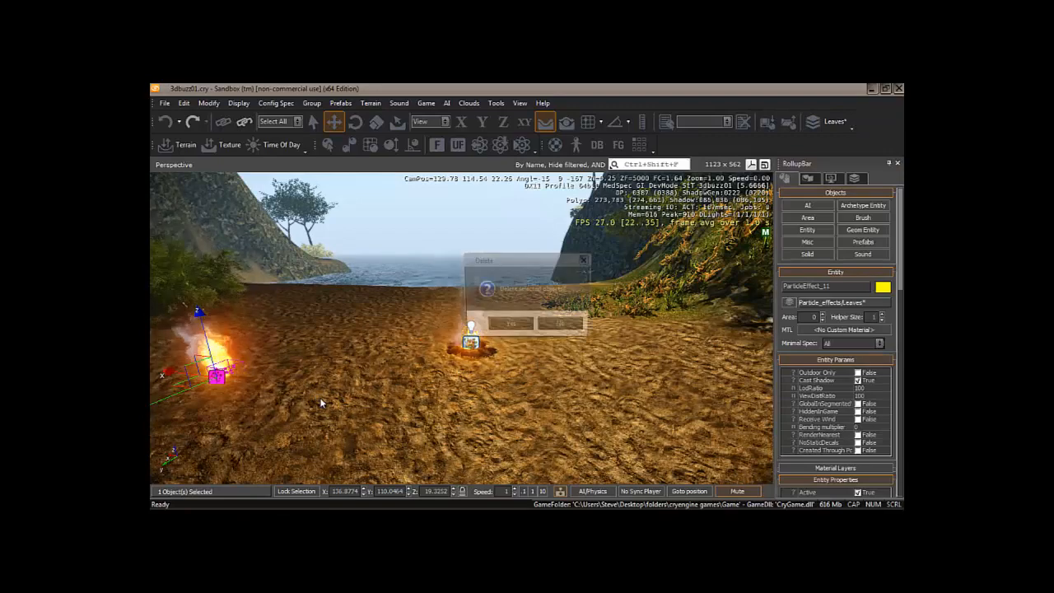
pyautogui.click(524, 327)
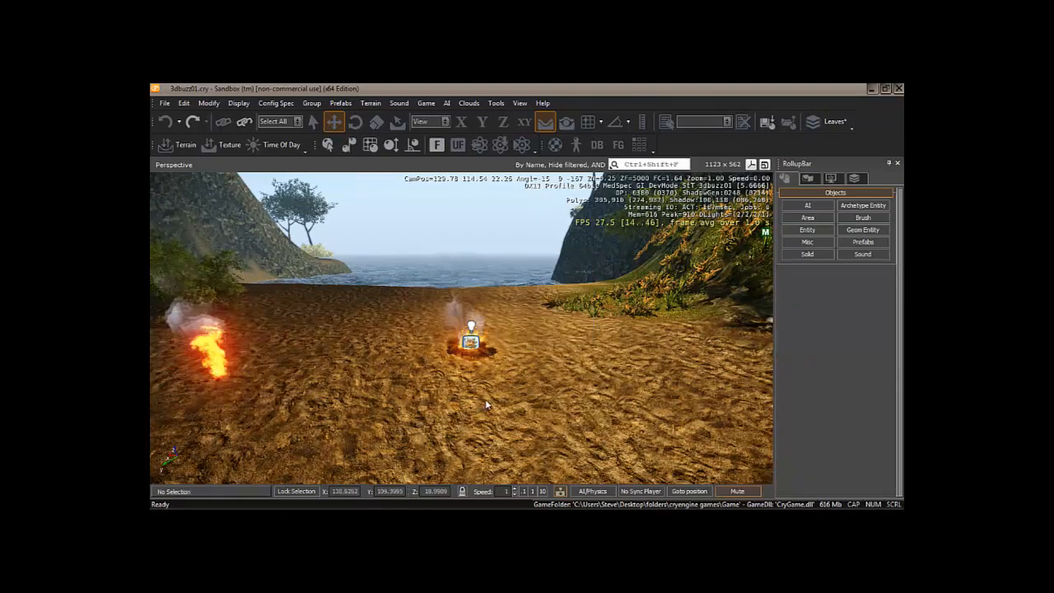
# - Select FireParticle_04, tilt it slightly around X and nudge it along Y
pyautogui.moveTo(487, 400)
pyautogui.mouseDown(button='right')
pyautogui.moveTo(508, 399)
pyautogui.moveTo(487, 401)
pyautogui.mouseUp(button='right')
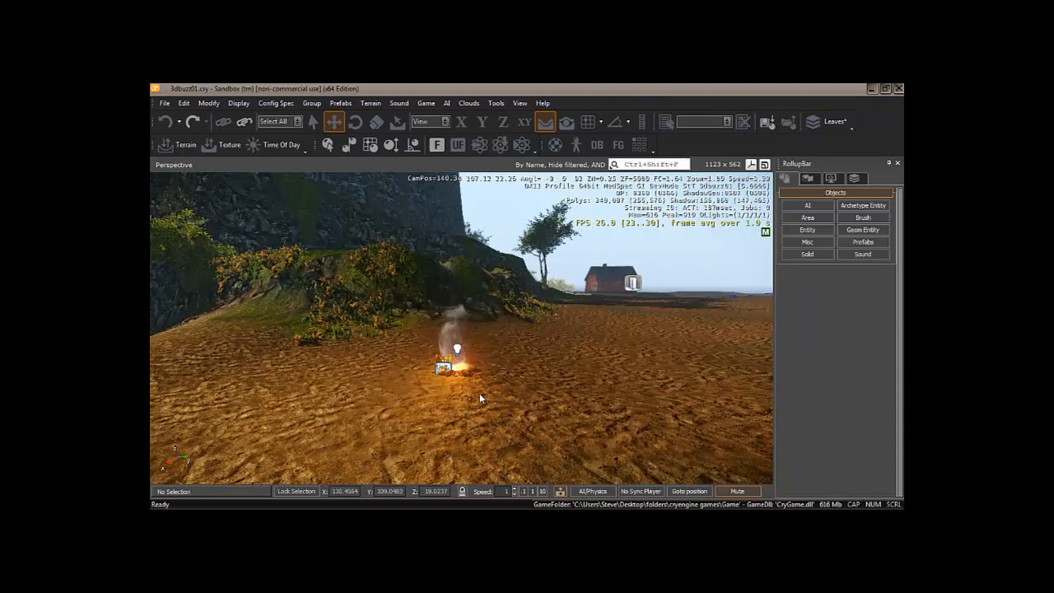
pyautogui.click(448, 367)
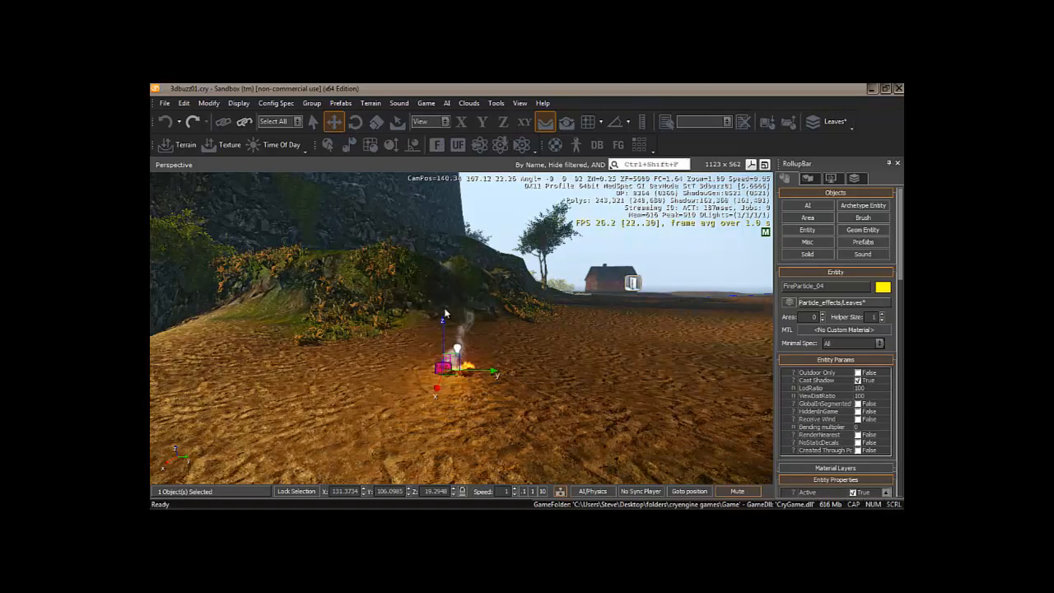
pyautogui.press('2')
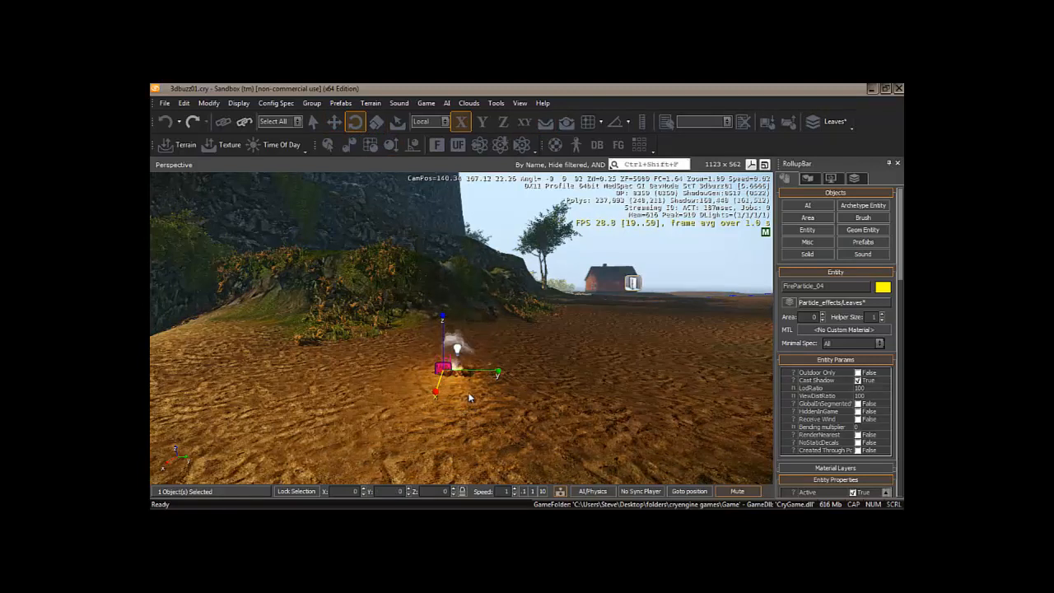
pyautogui.moveTo(435, 393); pyautogui.dragTo(432, 331)
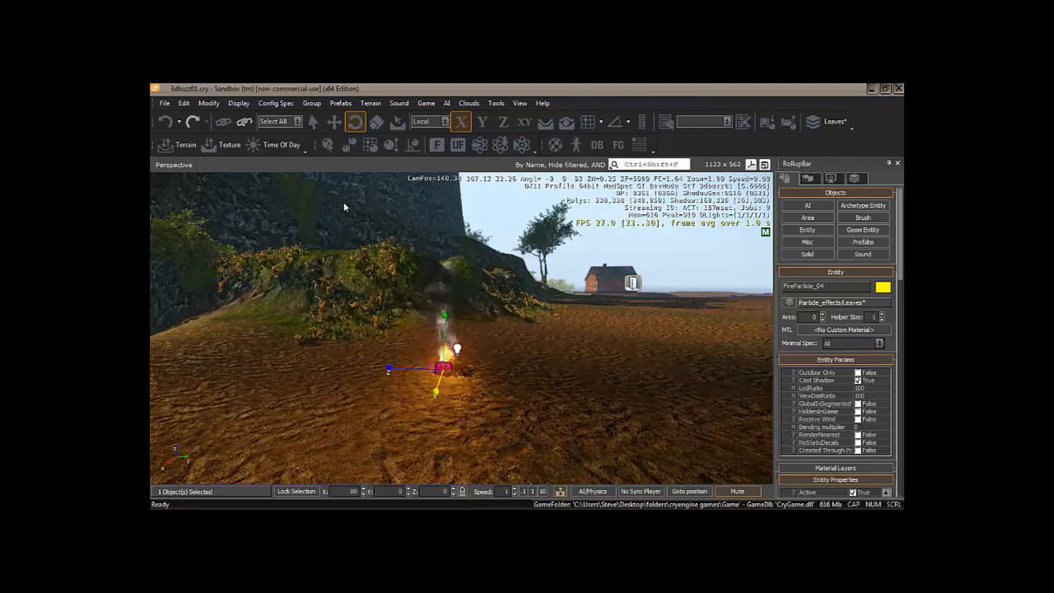
pyautogui.press('1')
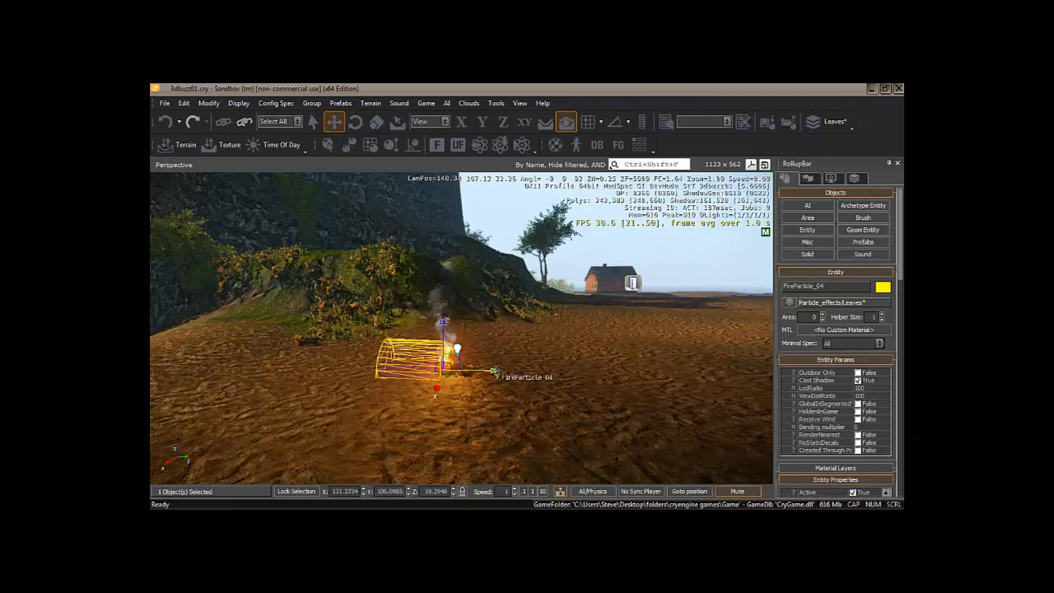
pyautogui.moveTo(495, 371); pyautogui.dragTo(507, 372)
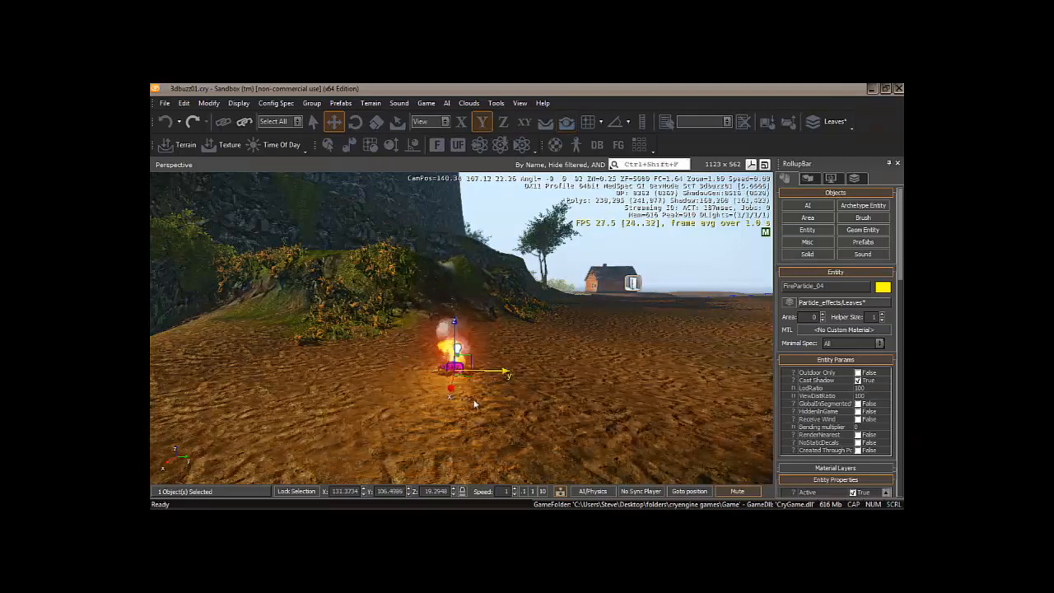
# - Delete FireParticle_04 from the fireplace, confirming Yes in the Delete dialog
pyautogui.press('d')
pyautogui.moveTo(434, 425); pyautogui.dragTo(445, 346, button='right')
pyautogui.press('w')
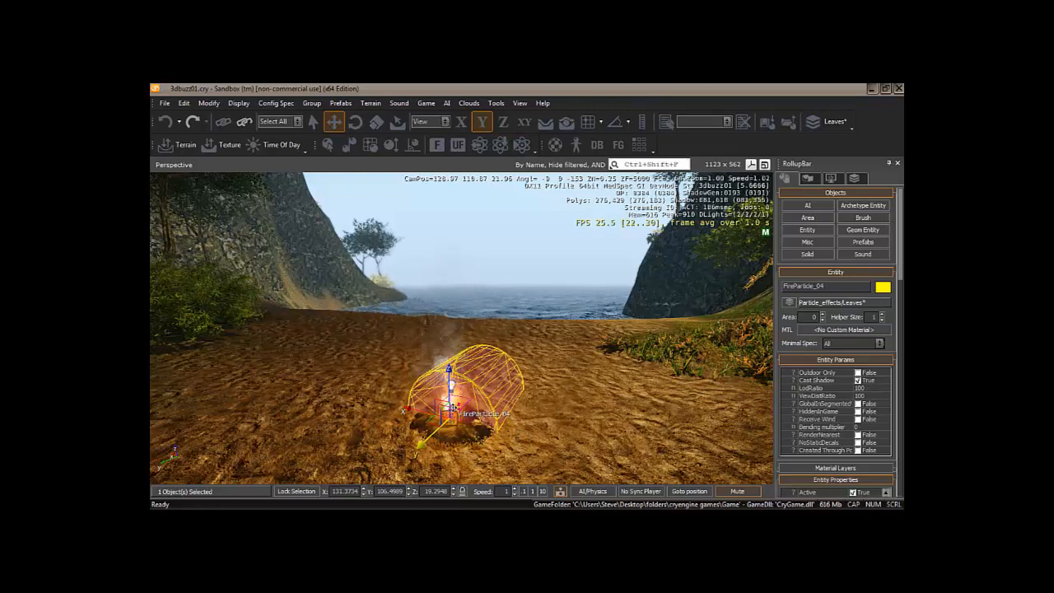
pyautogui.press('1')
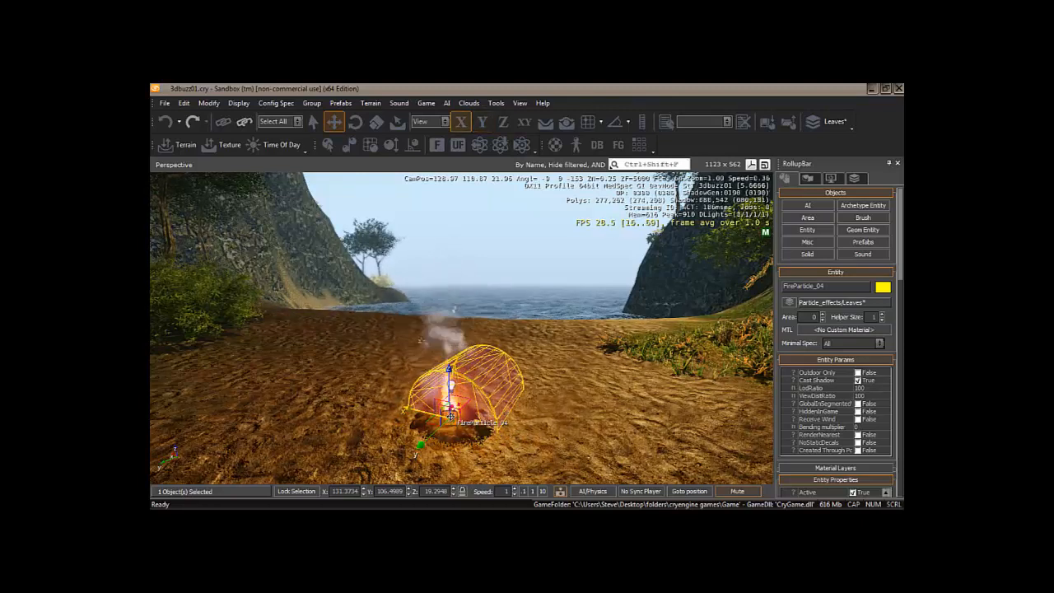
pyautogui.press('Delete')
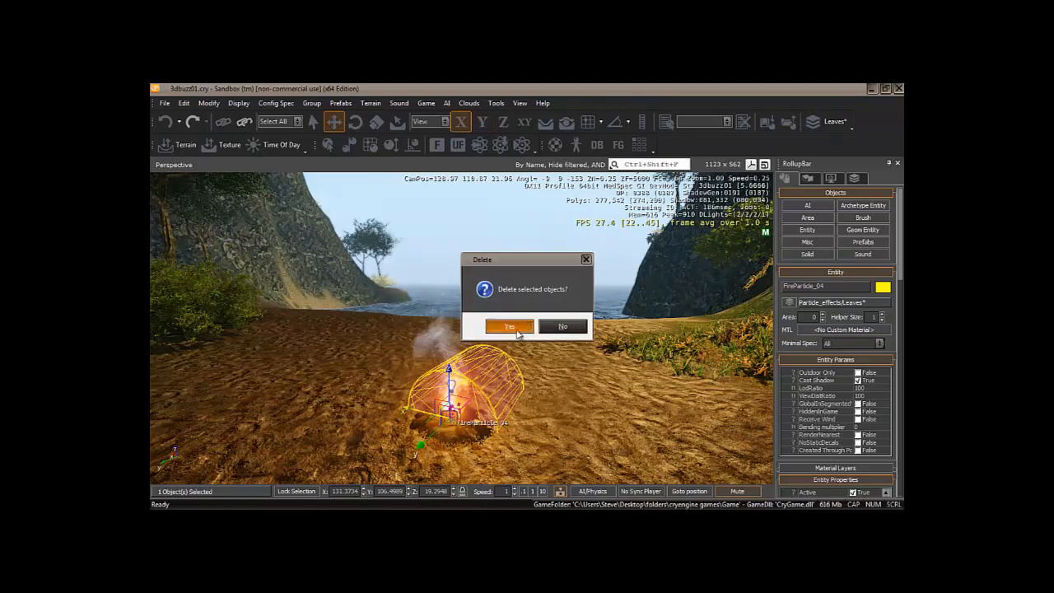
pyautogui.click(510, 326)
pyautogui.scroll(-3, 557, 419)
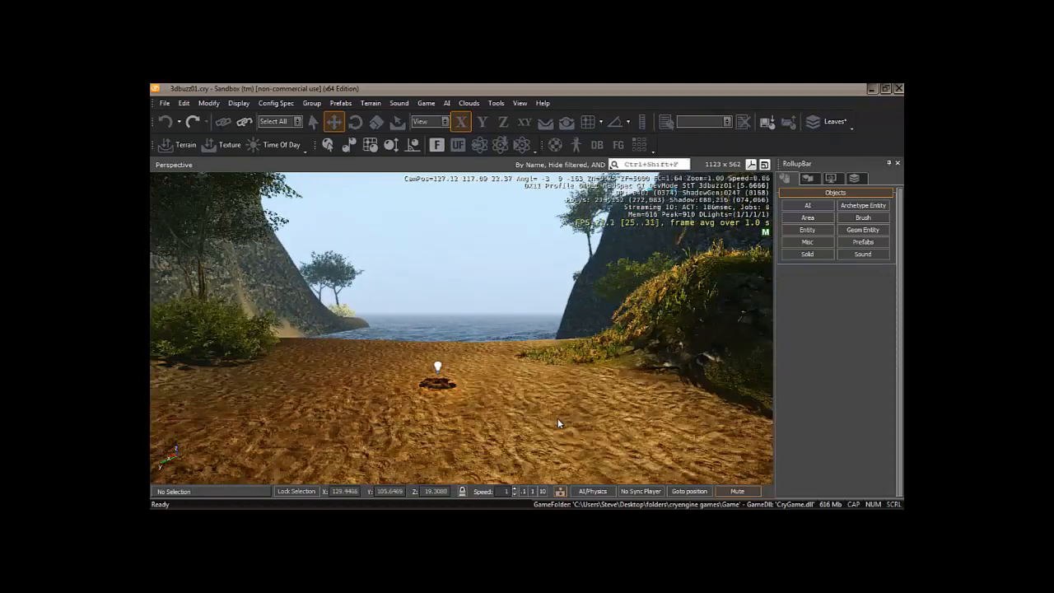
# - Load the smoke_and_fire library in the DataBase View's Particles tab
pyautogui.moveTo(557, 419); pyautogui.dragTo(558, 420, button='right')
pyautogui.press('w')
pyautogui.press('s')
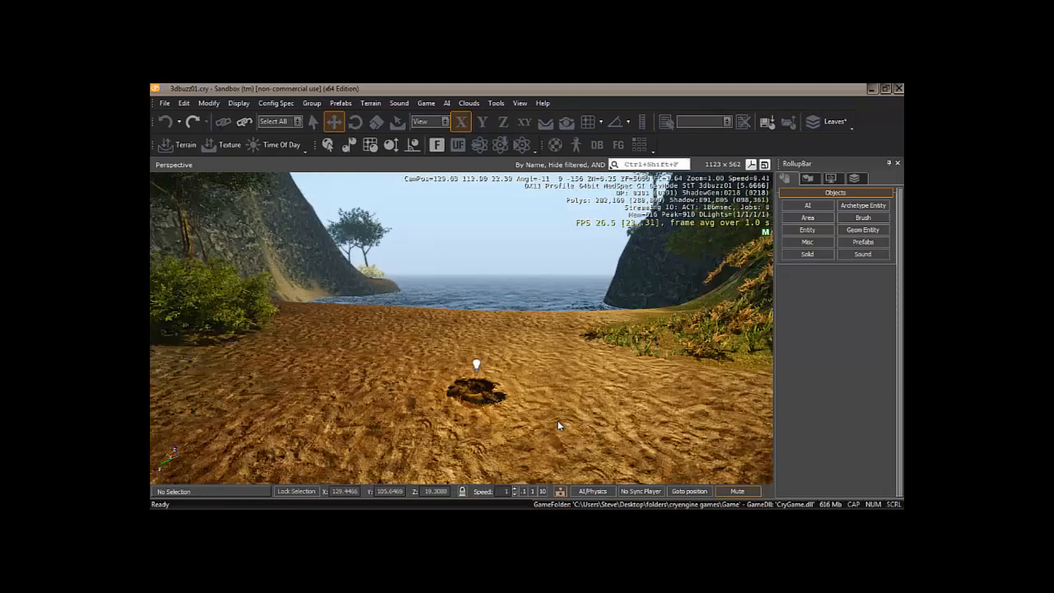
pyautogui.click(548, 124)
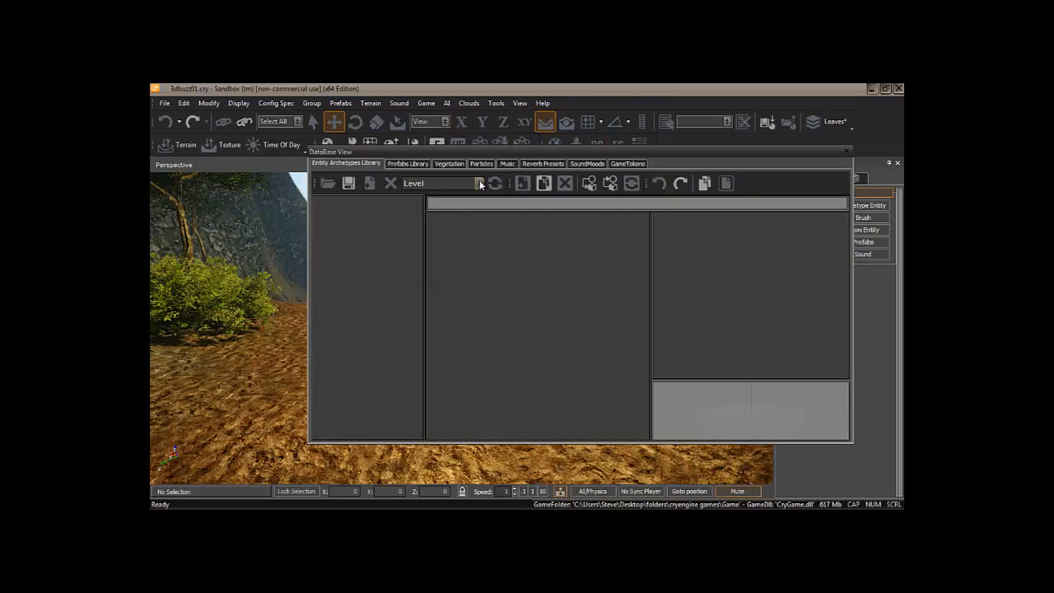
pyautogui.click(481, 163)
pyautogui.click(479, 183)
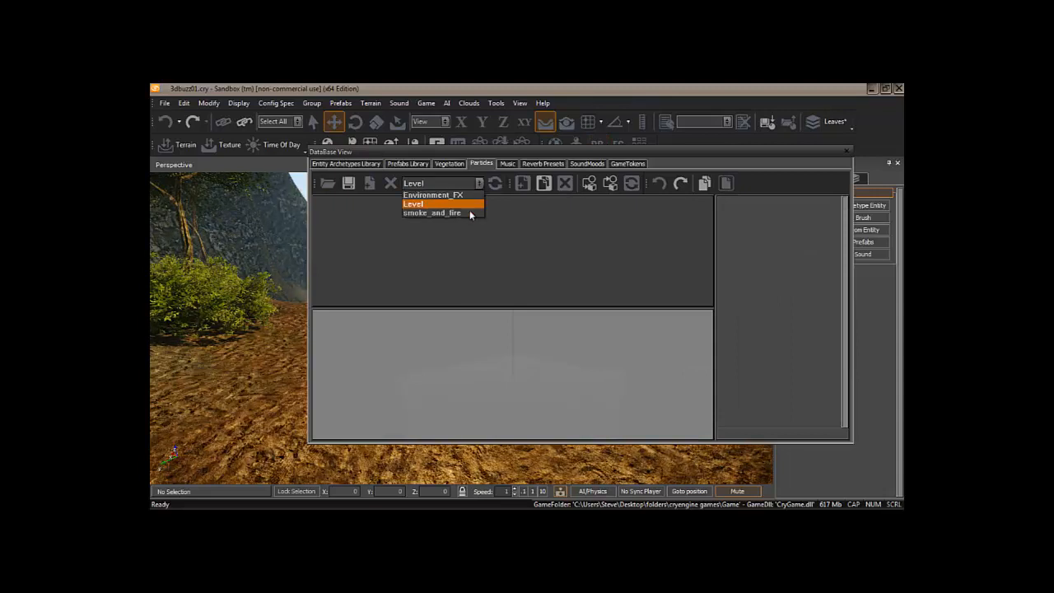
pyautogui.click(472, 214)
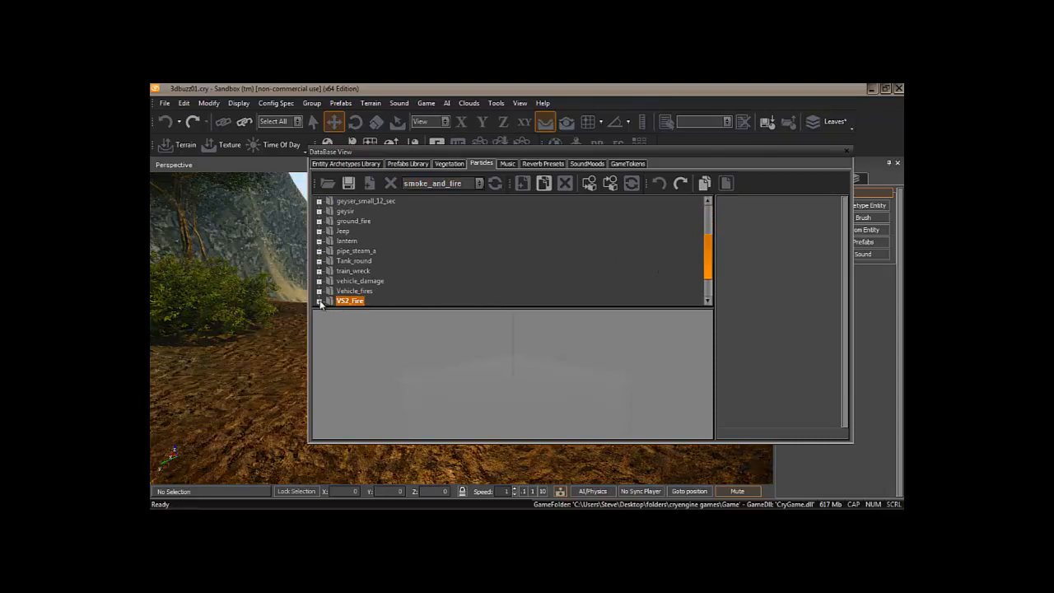
# - Expand the VS2_Fire group and dock the DataBase View on the right
pyautogui.click(320, 301)
pyautogui.moveTo(709, 247); pyautogui.dragTo(707, 274)
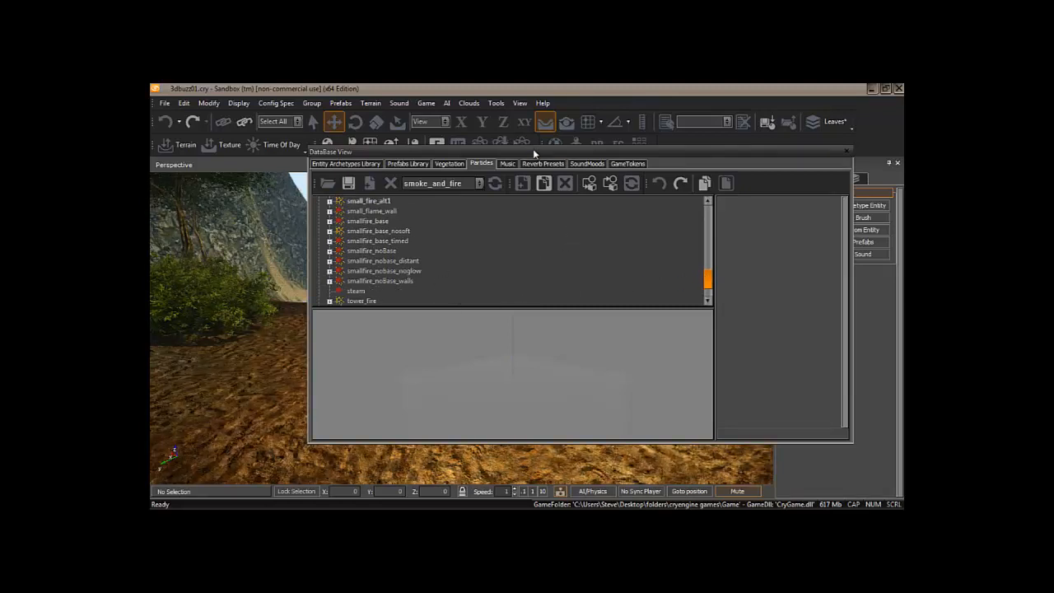
pyautogui.moveTo(533, 149); pyautogui.dragTo(772, 171)
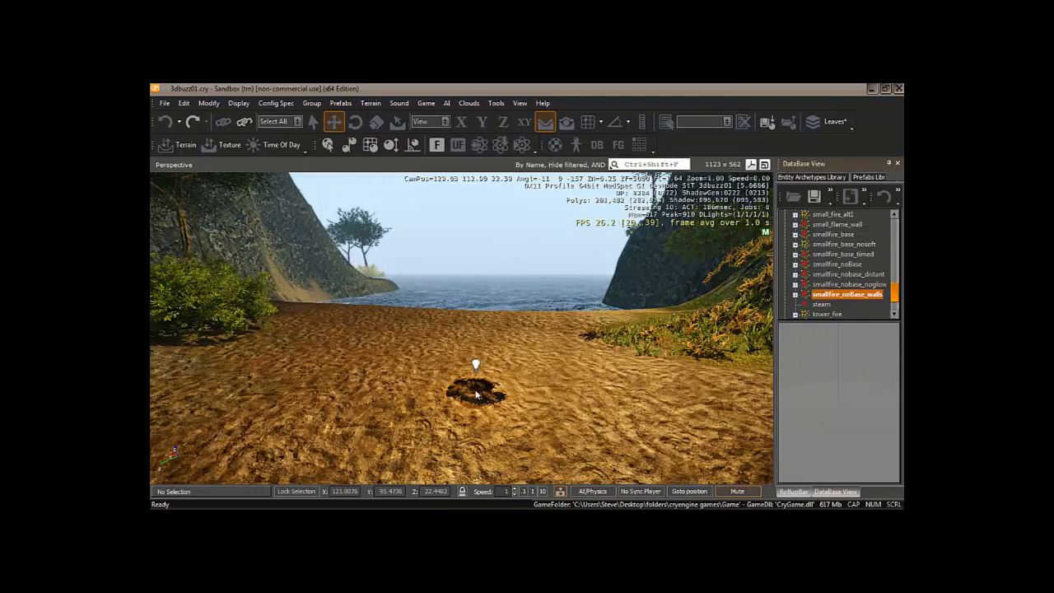
# - Place smallfire_noBase_walls in the fireplace, then remove it from the library
pyautogui.click(476, 396)
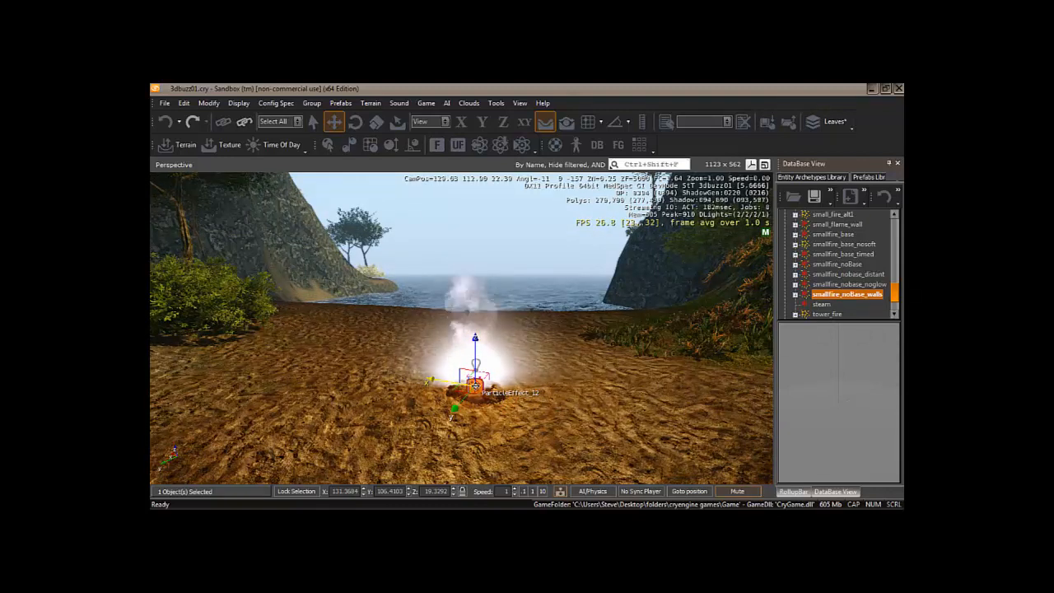
pyautogui.press('Delete')
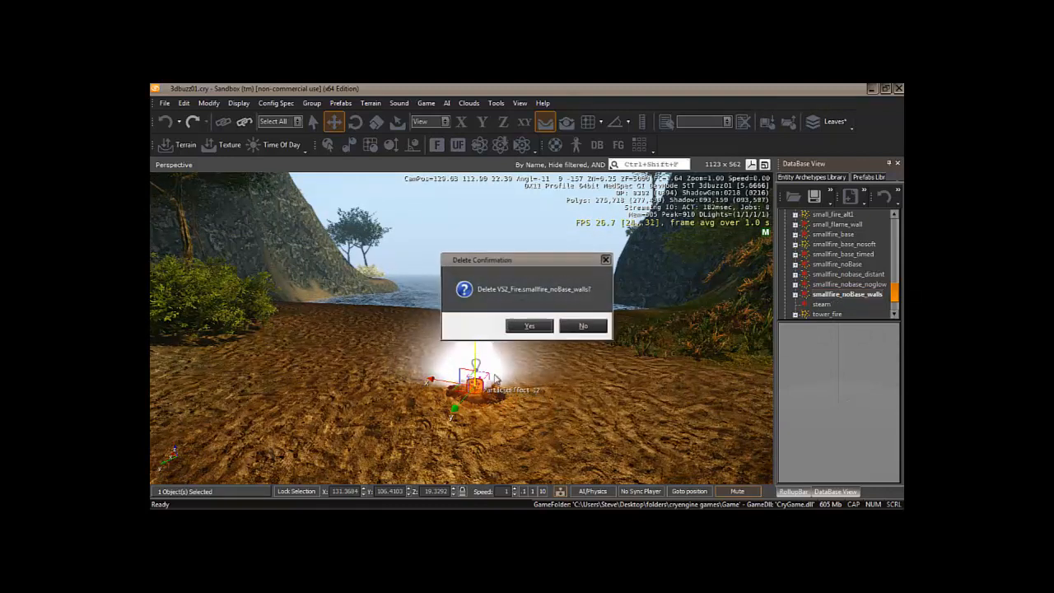
pyautogui.click(531, 327)
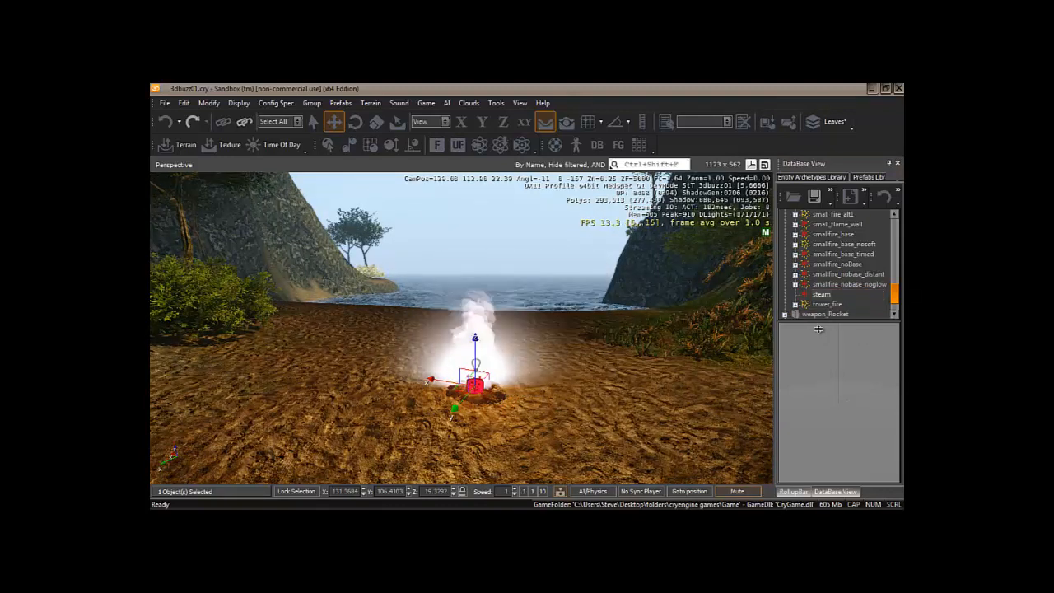
# - Apply smallfire_nobase_noglow to the placed effect, then delete that effect
pyautogui.click(866, 286)
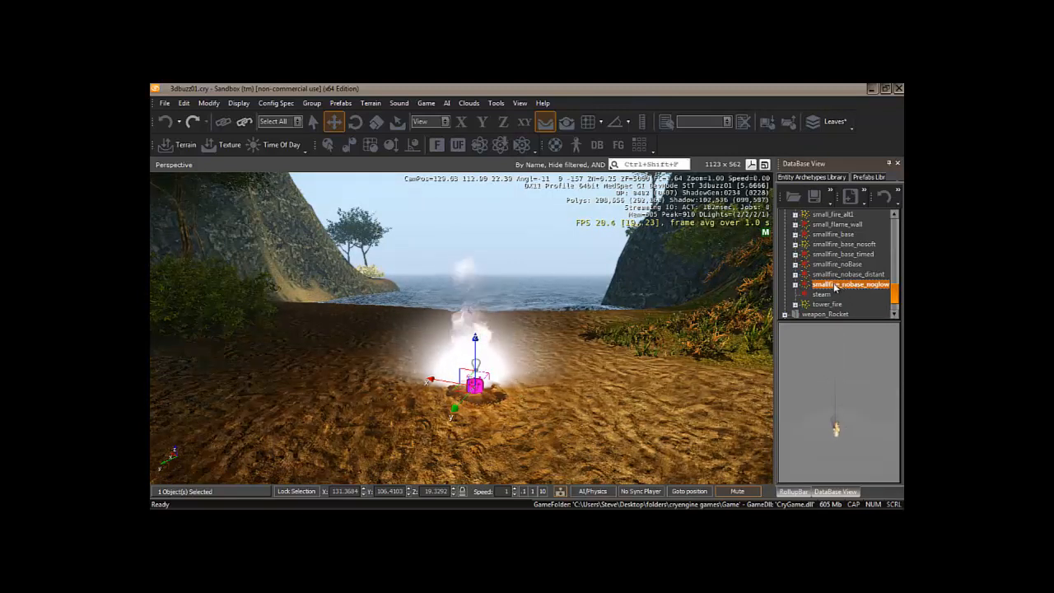
pyautogui.moveTo(835, 287); pyautogui.dragTo(475, 387)
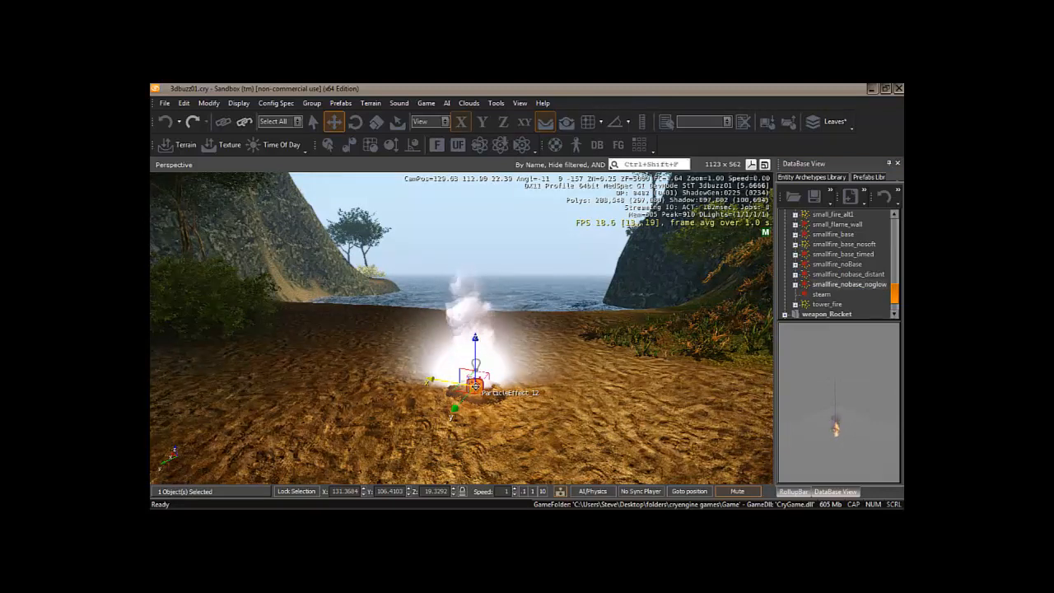
pyautogui.press('Delete')
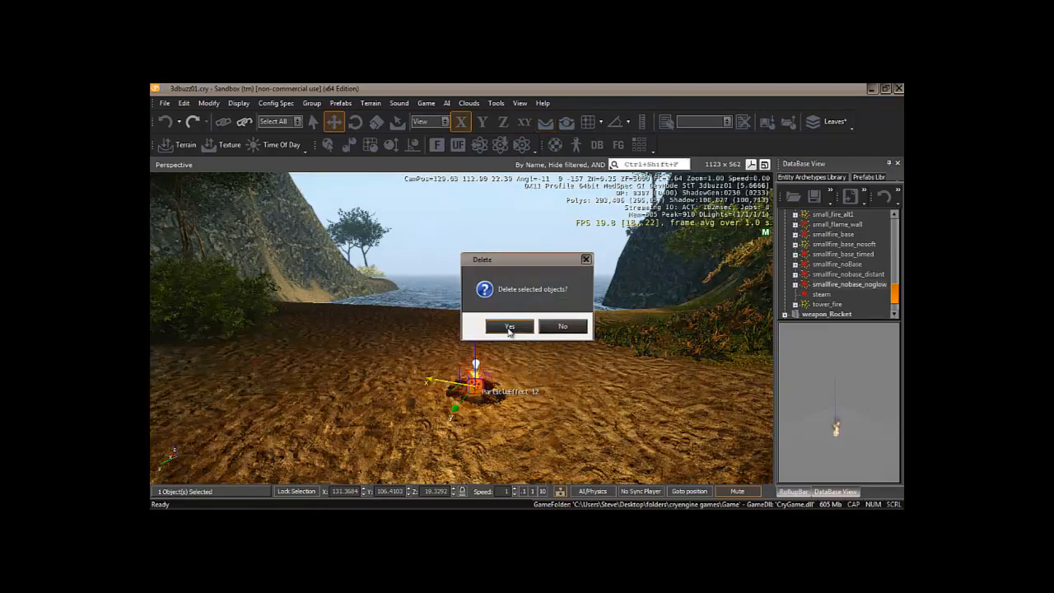
pyautogui.click(510, 327)
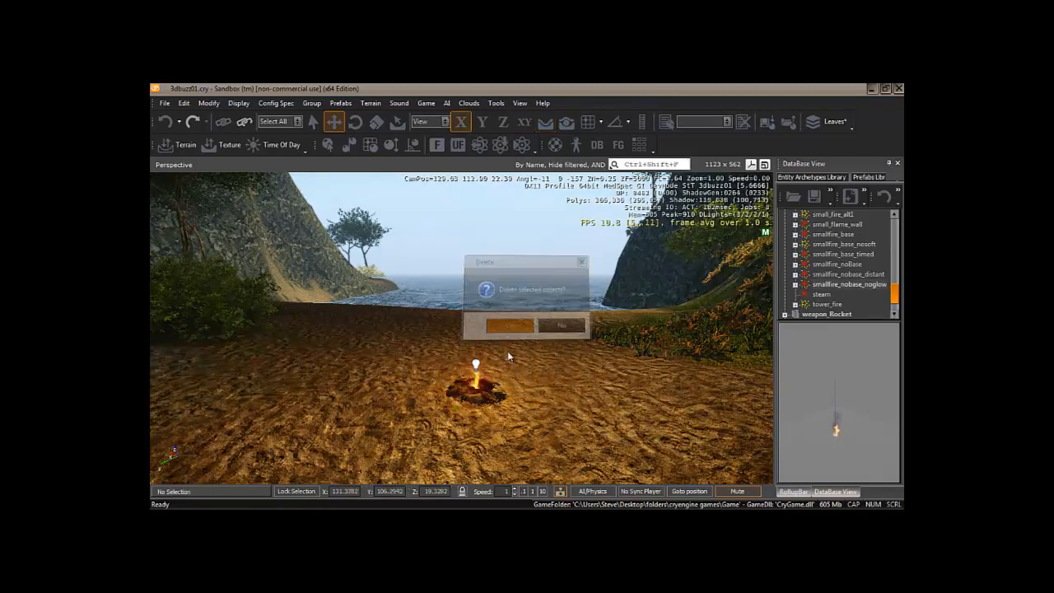
# - Place smallfire_nobase_noglow in the fireplace, nudge it along Y, scale it up slightly, and close DataBase View
pyautogui.click(853, 286)
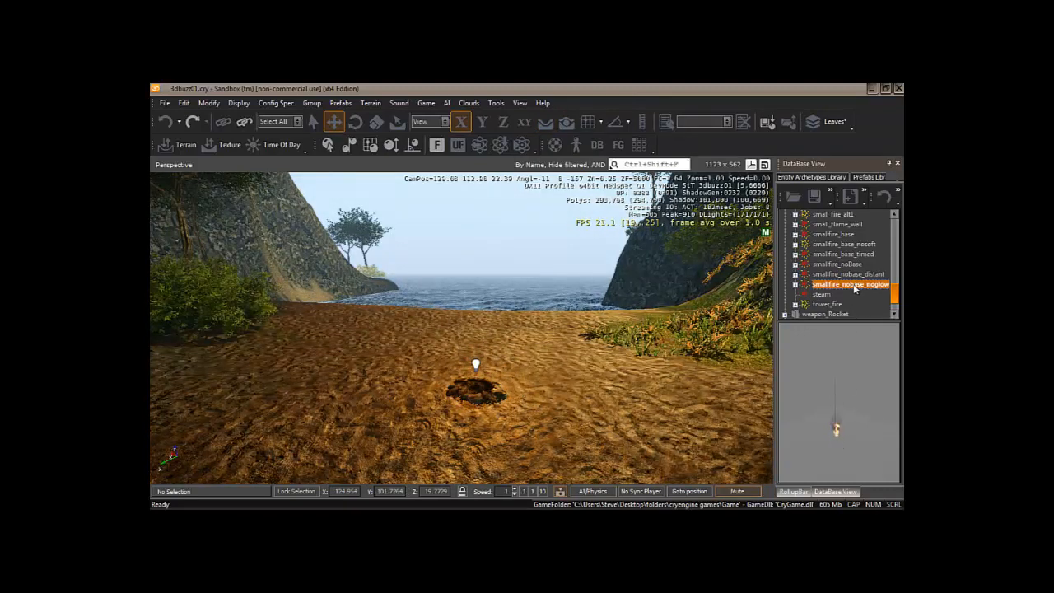
pyautogui.click(476, 391)
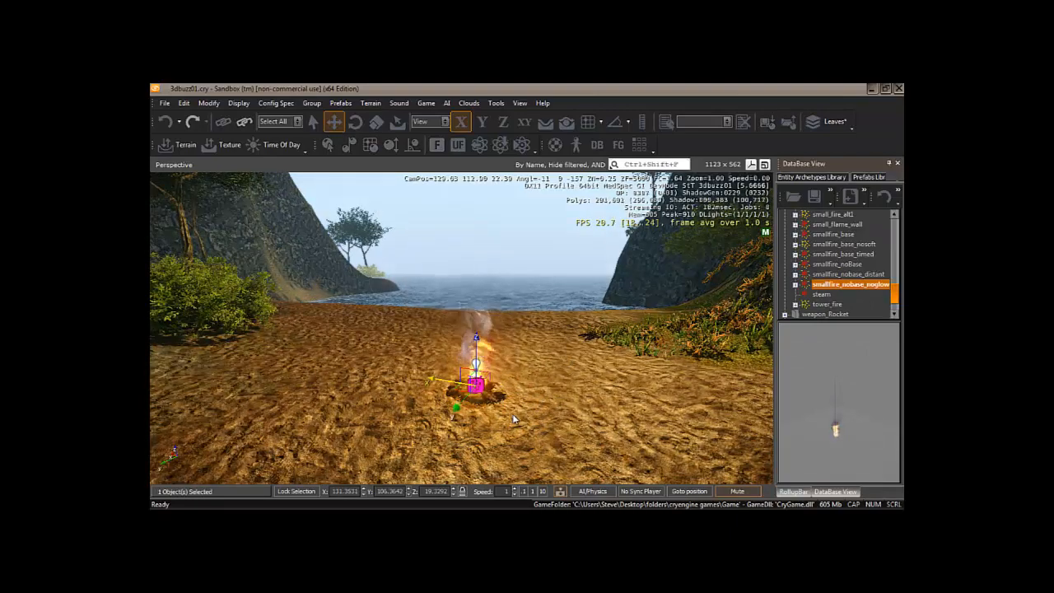
pyautogui.moveTo(513, 414); pyautogui.dragTo(511, 413, button='right')
pyautogui.press('a')
pyautogui.press('a')
pyautogui.moveTo(536, 382); pyautogui.dragTo(542, 382)
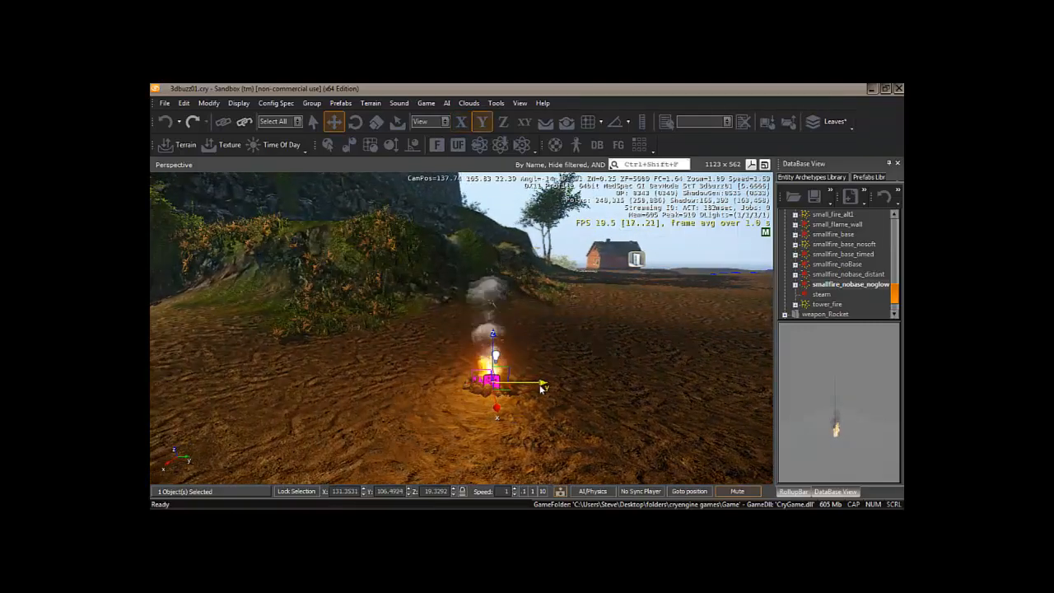
pyautogui.click(377, 121)
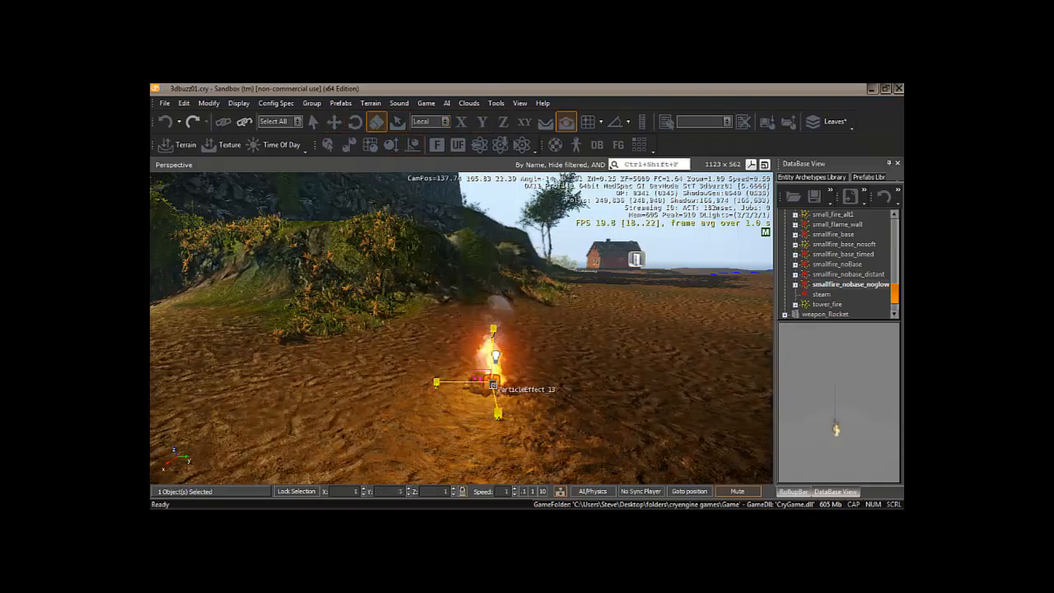
pyautogui.moveTo(494, 384); pyautogui.dragTo(475, 404)
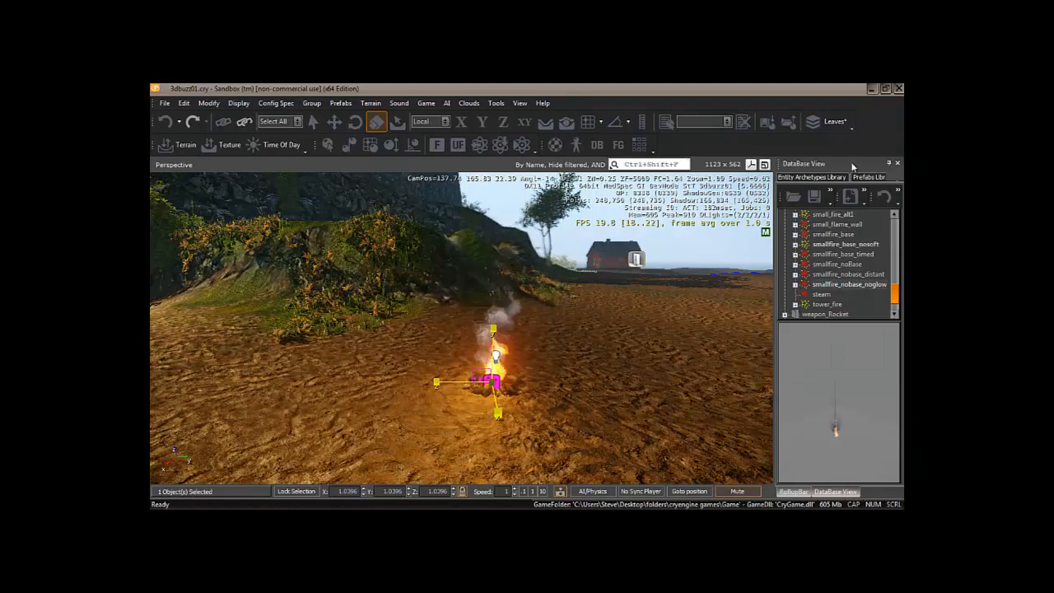
pyautogui.moveTo(852, 161); pyautogui.dragTo(431, 201)
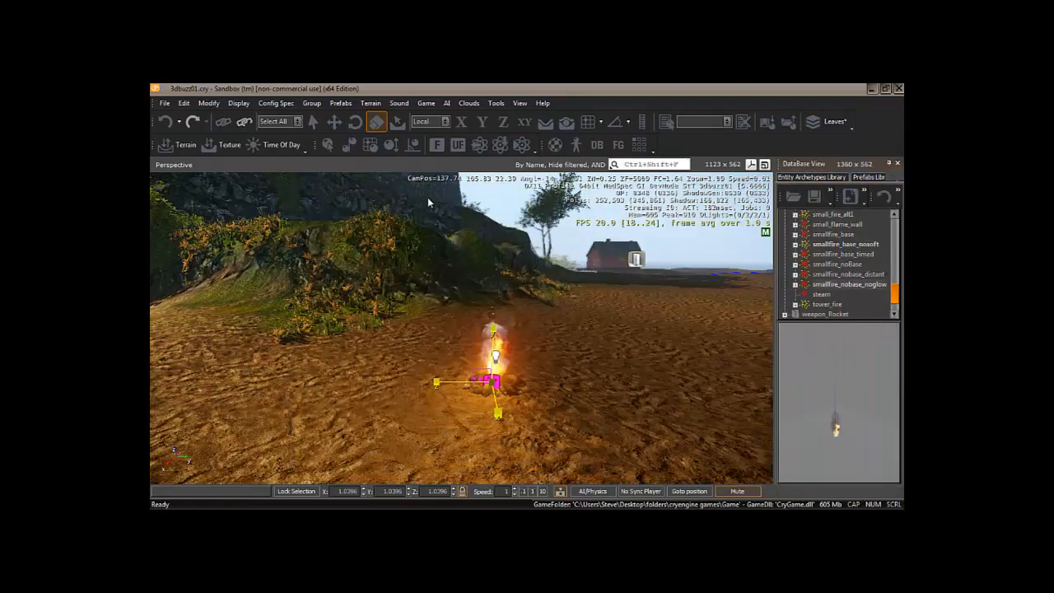
pyautogui.click(813, 187)
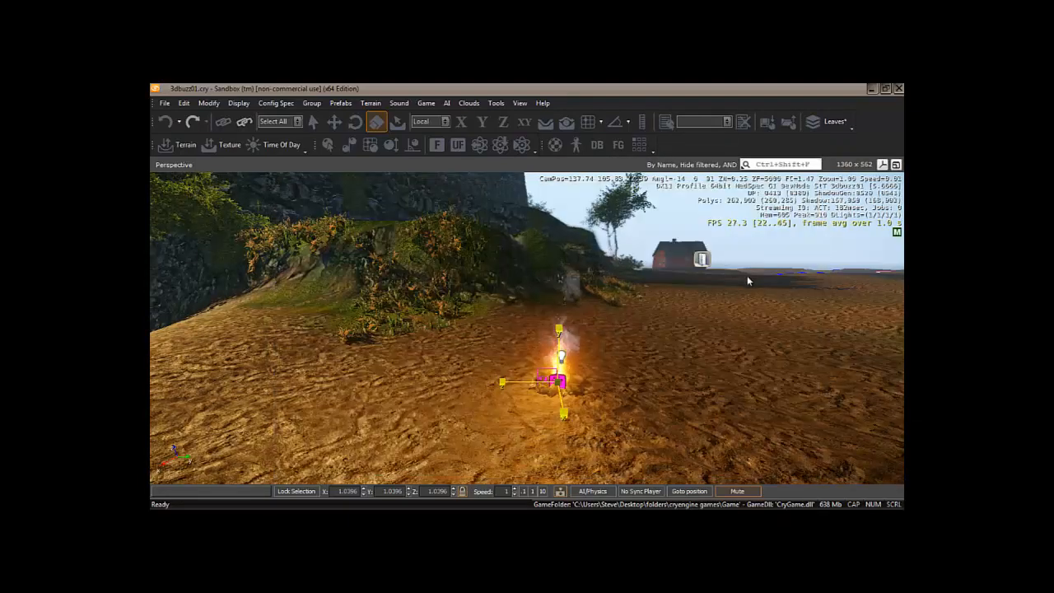